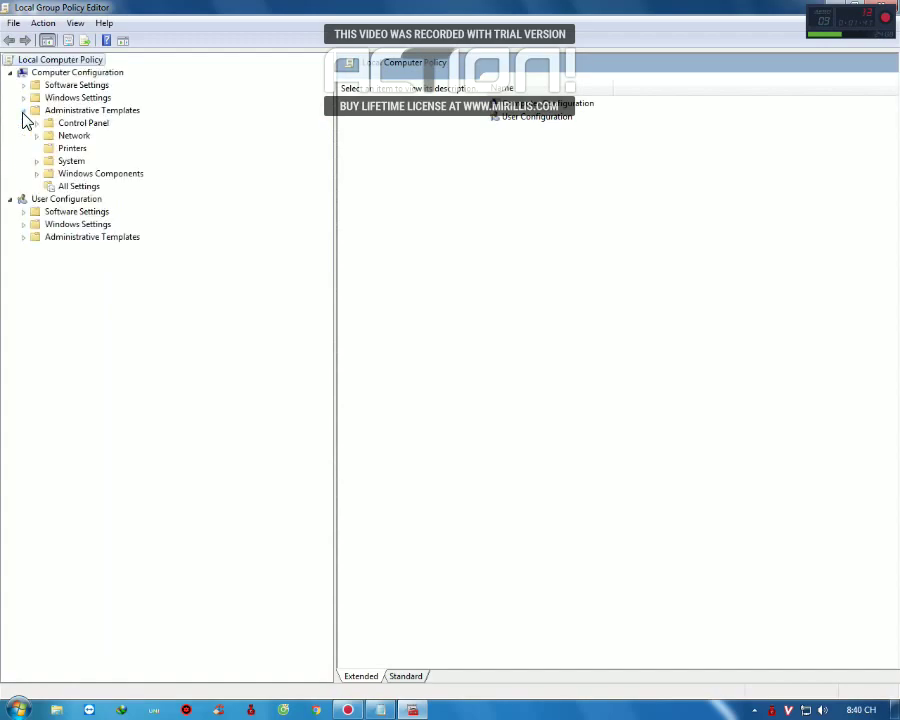
Open the Limit reservable bandwidth policy from the computer's Administrative Templates, Network, QoS Packet Scheduler, and set it to Enabled.
left_click(36, 137)
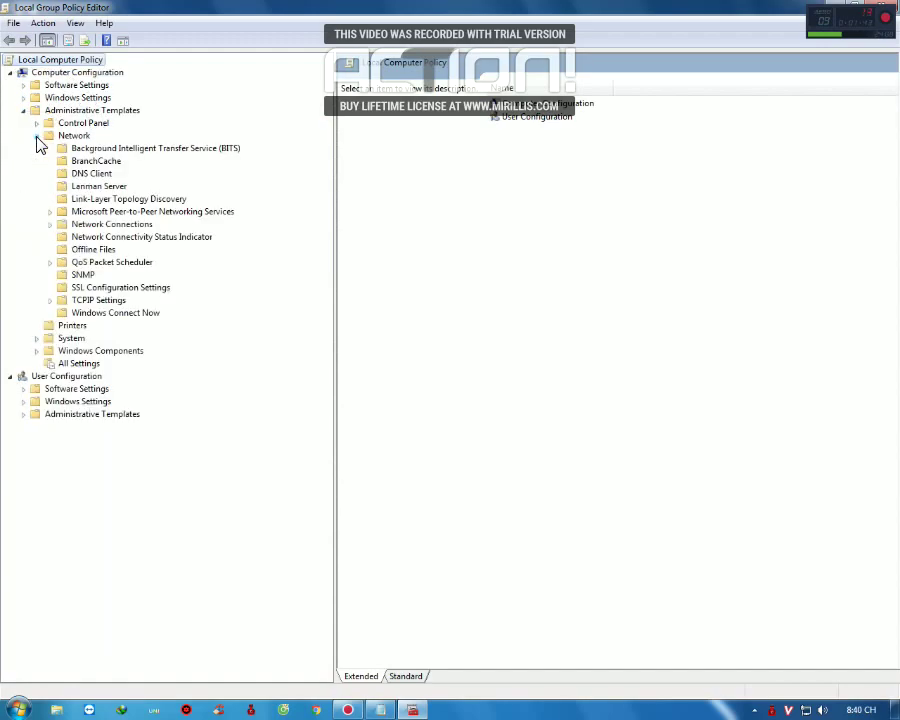
left_click(77, 265)
left_click(78, 266)
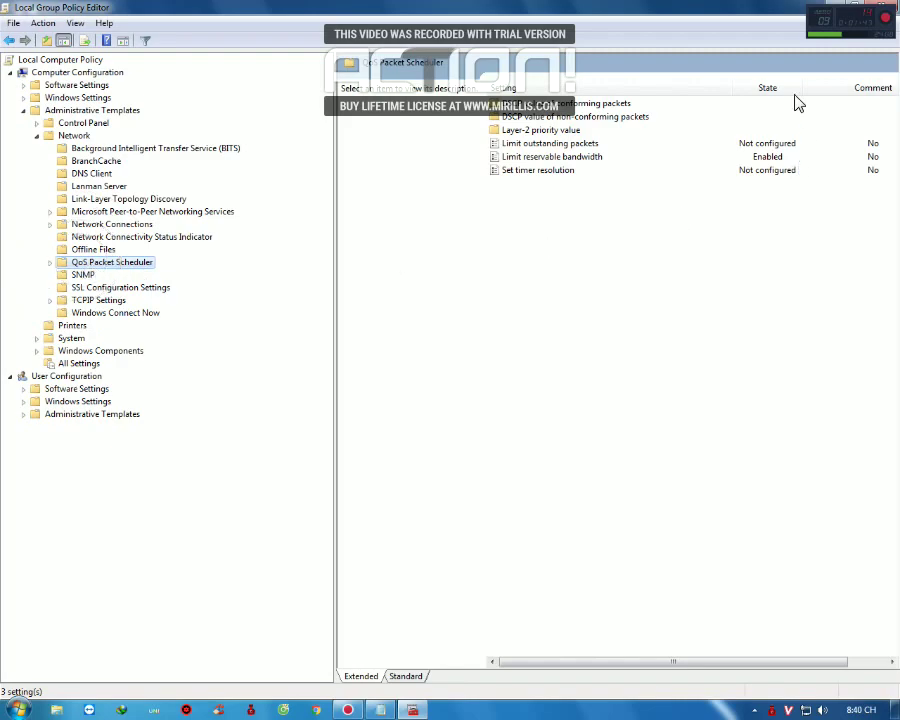
left_click(572, 158)
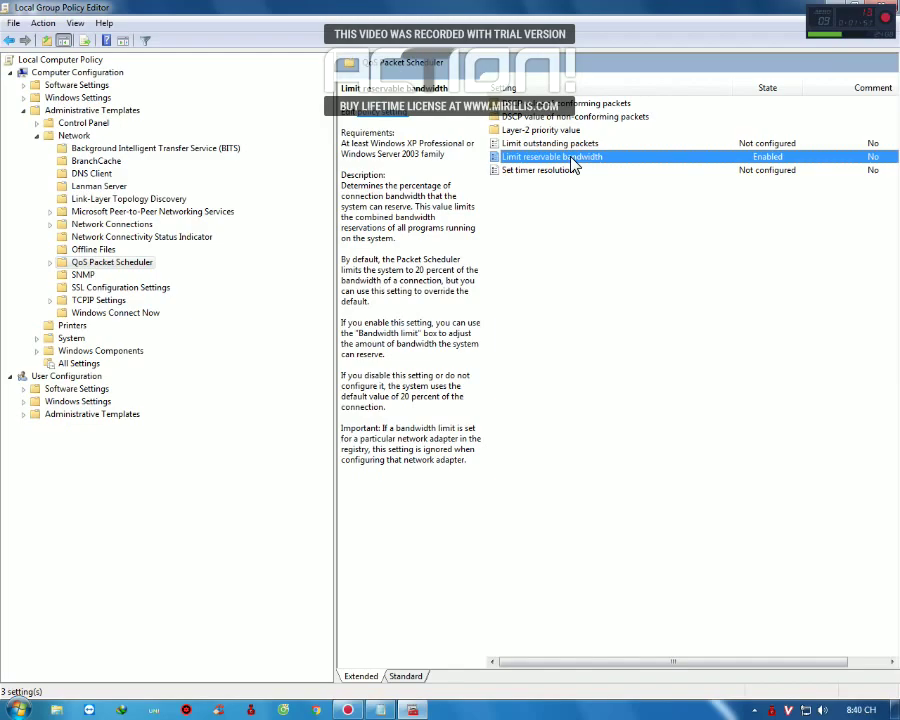
double_click(572, 160)
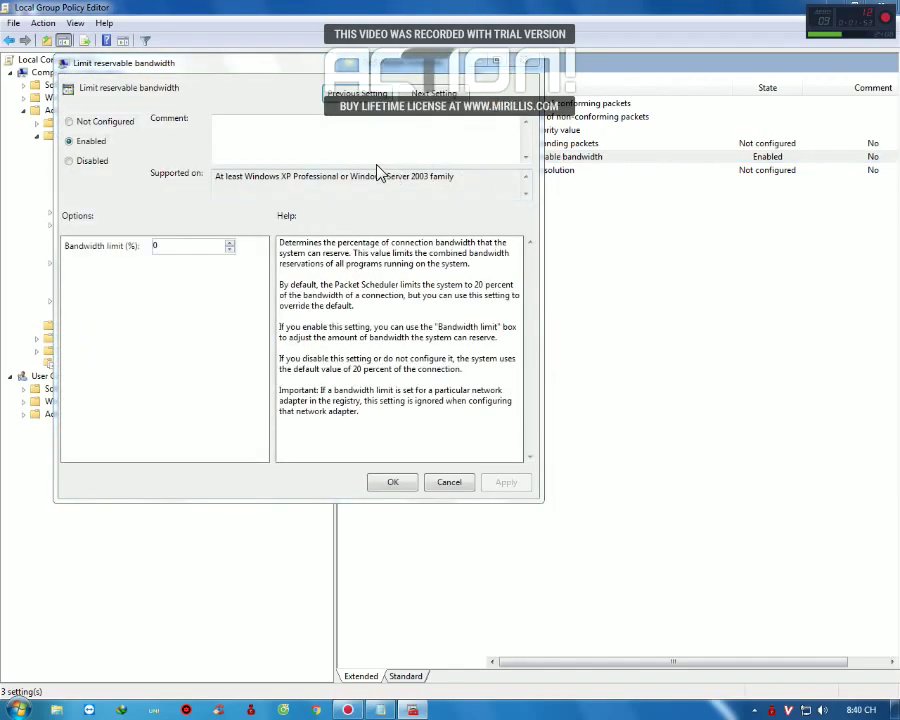
left_click(90, 124)
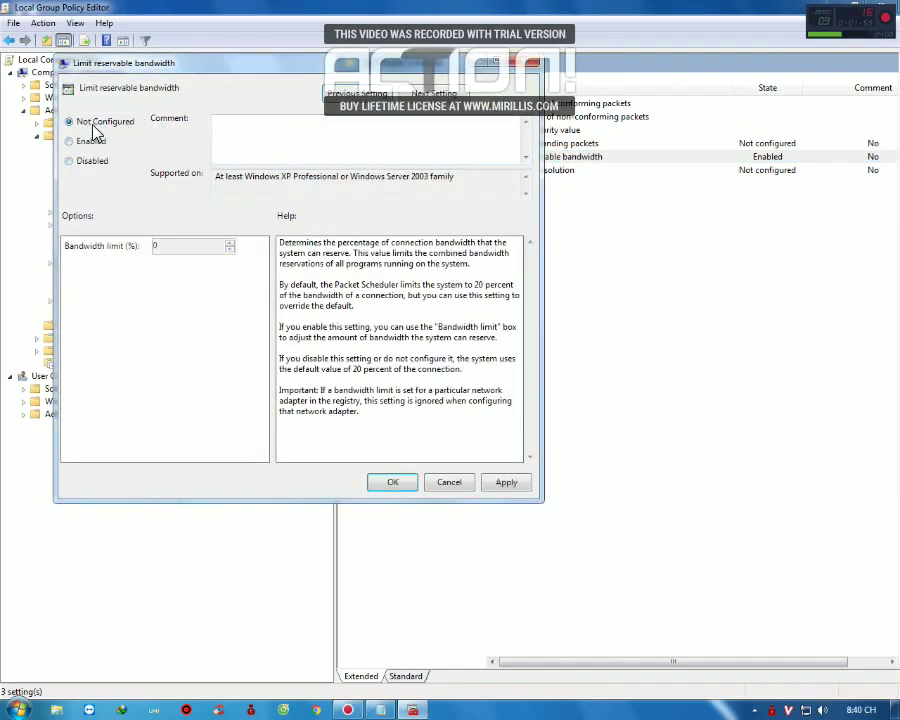
left_click(84, 143)
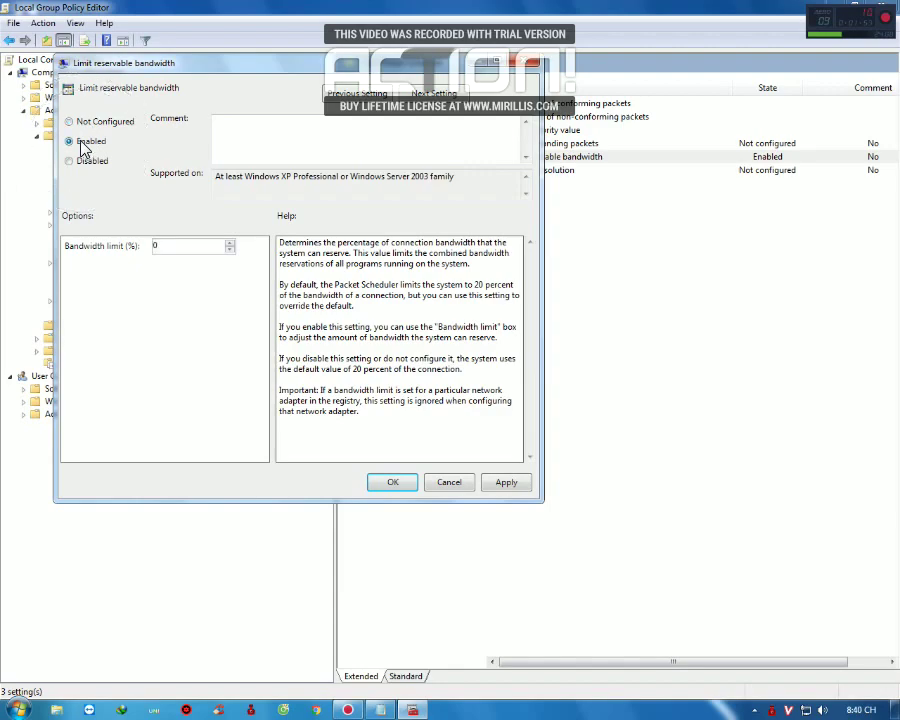
Switch to Notepad and add the line "Các bạn chỉnh xuống enabled và chỉnh thành 0 nha".
left_click(383, 709)
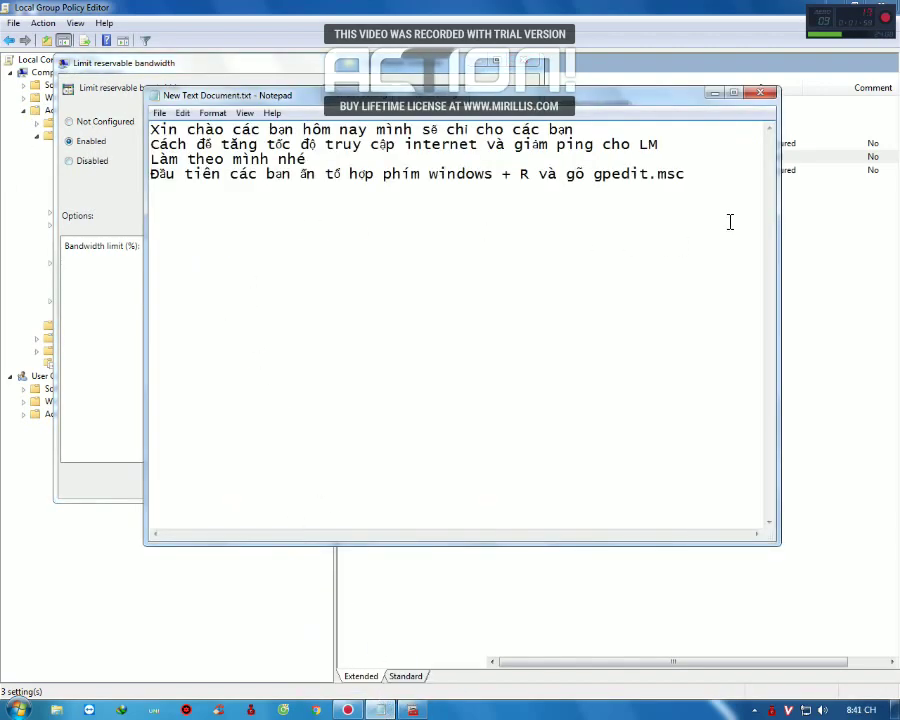
type("Các bạn ")
type("chỉnh")
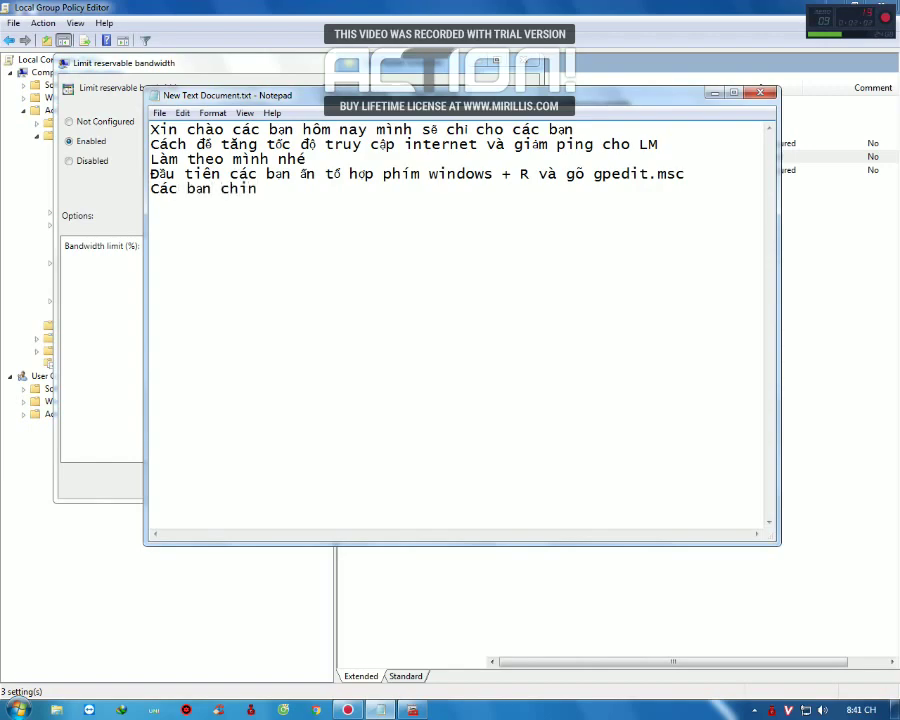
type(" xuống en")
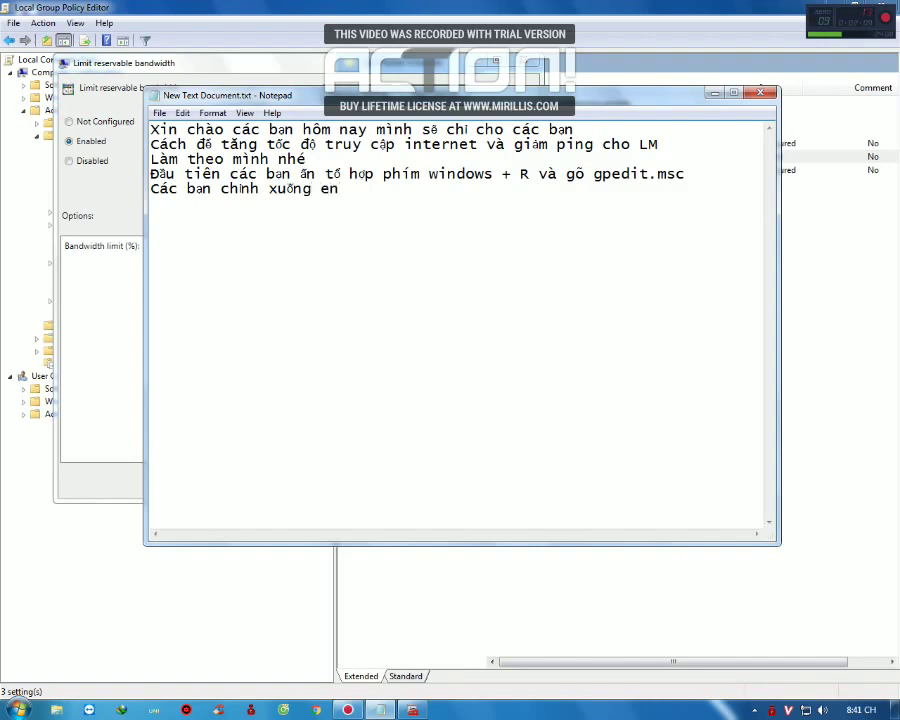
type("abl")
left_click_drag(654, 103, 584, 175)
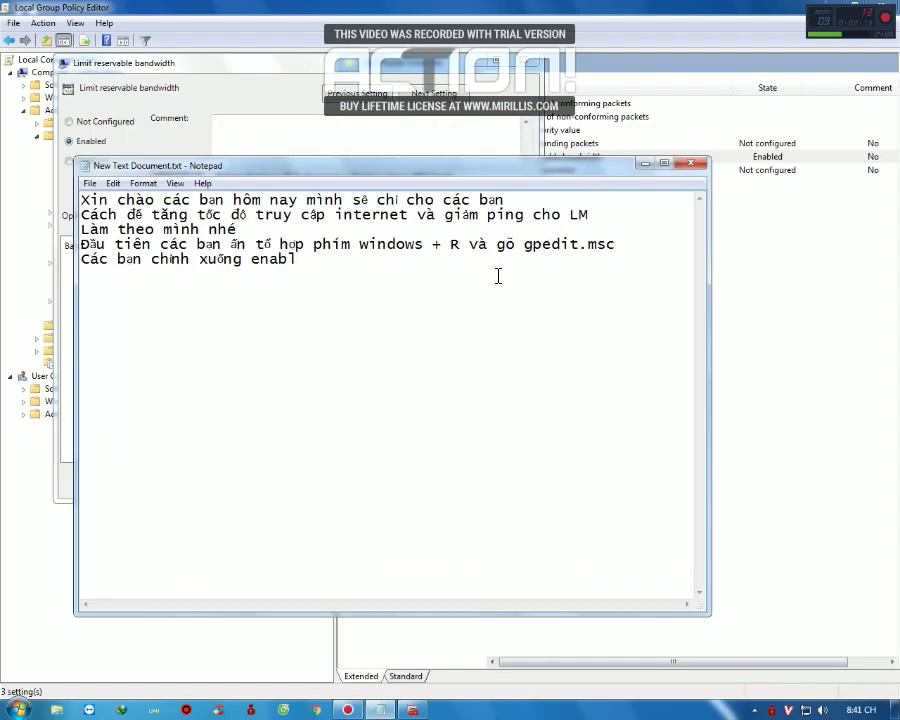
key("BackSpace")
key("BackSpace")
type("bled và chỉnh thanh 0nha")
left_click_drag(635, 168, 705, 163)
left_click(719, 157)
Set the Limit reservable bandwidth policy to Enabled with a 0% bandwidth limit, apply it, and return to the desktop.
left_click(96, 121)
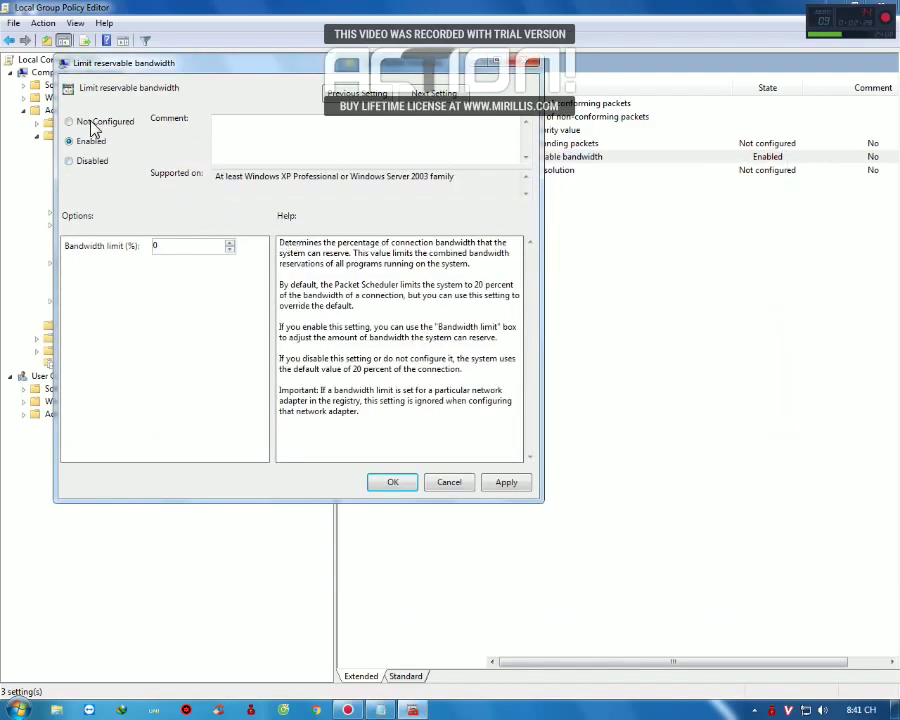
left_click(90, 142)
left_click(178, 250)
key("BackSpace")
type("0")
left_click(392, 482)
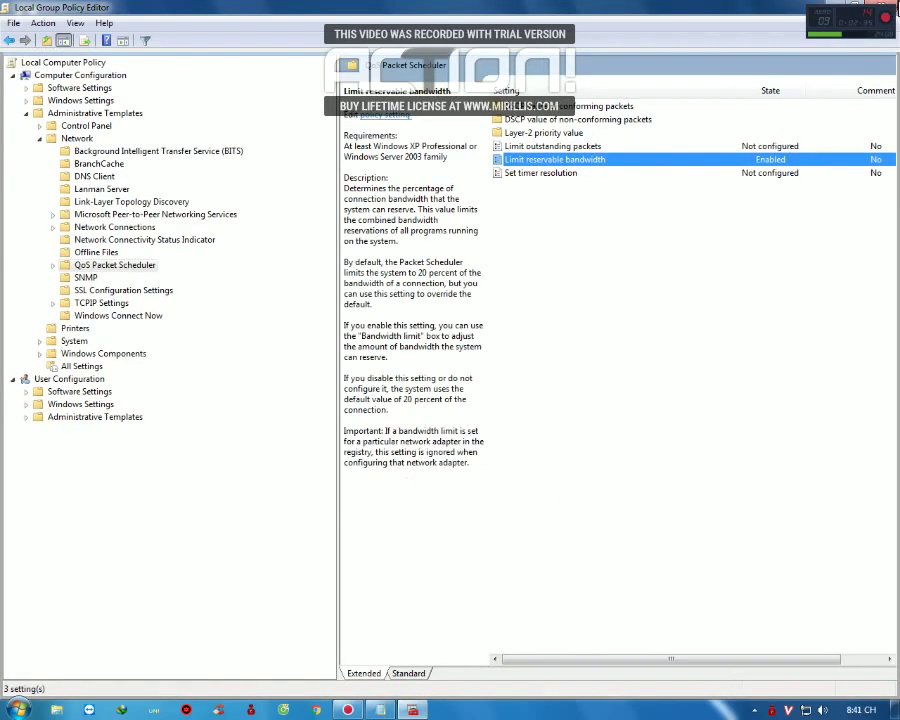
key("super+d")
Add the line "Sau khi xong các bạn làm tiếp theo mình" to the Notepad document, and minimize it.
left_click(382, 710)
key("Return")
type("Sau khi xong cac bạn làm tiếp")
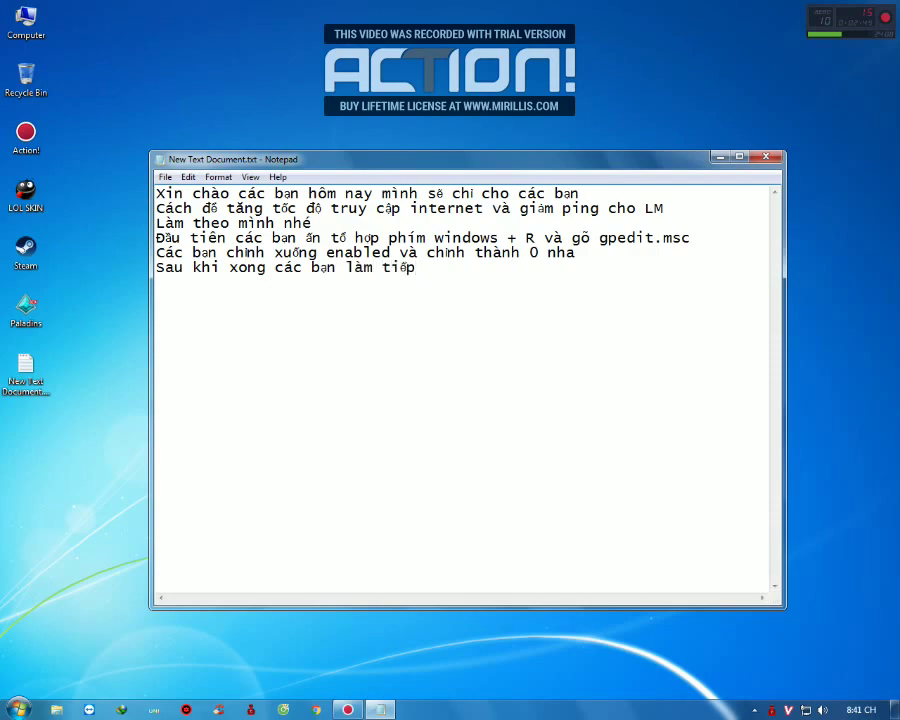
type(" theo mình")
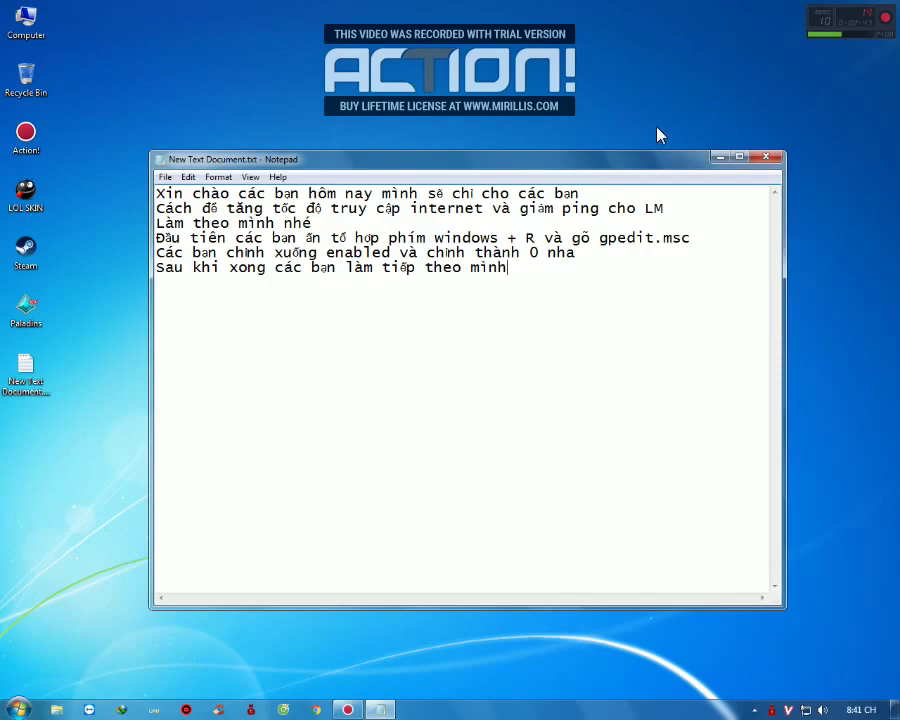
left_click(719, 157)
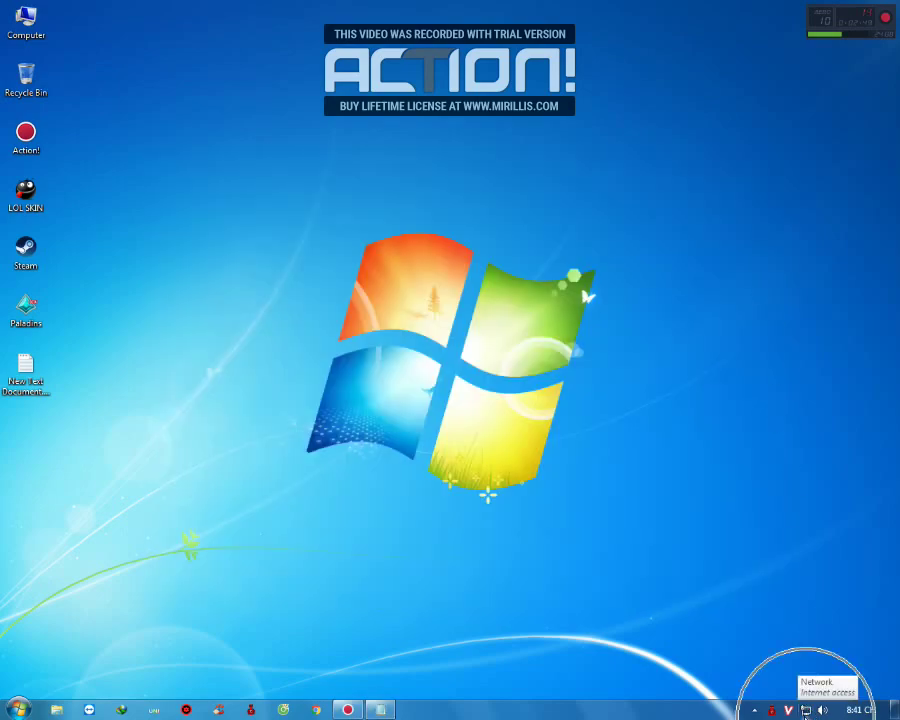
Open the Internet Protocol Version 4 (TCP/IPv4) properties of the Local Area Connection from Network and Sharing Center.
right_click(806, 712)
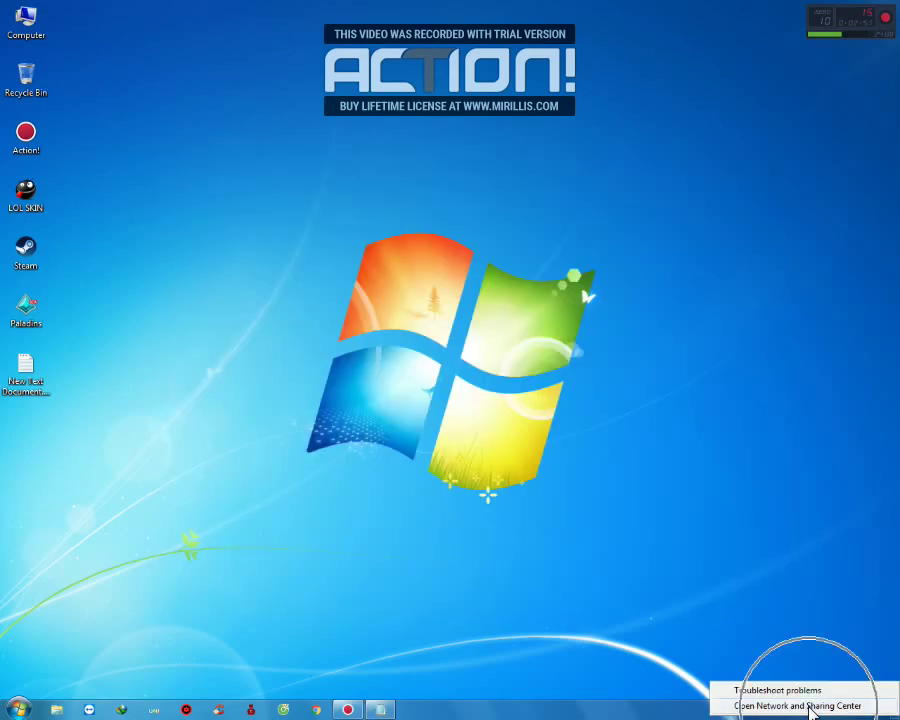
left_click(811, 708)
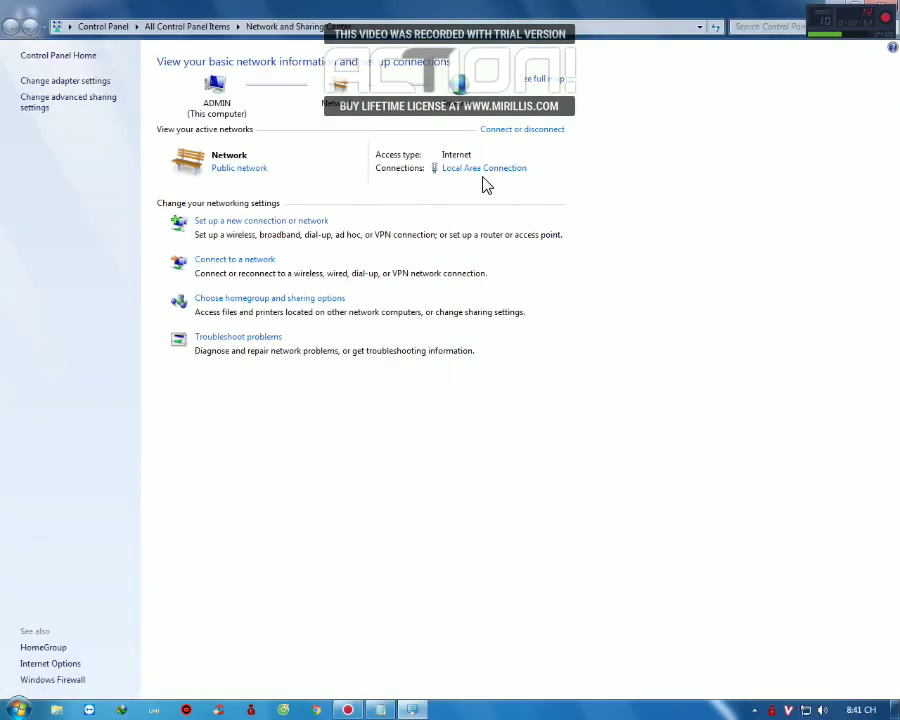
left_click(484, 172)
left_click(372, 473)
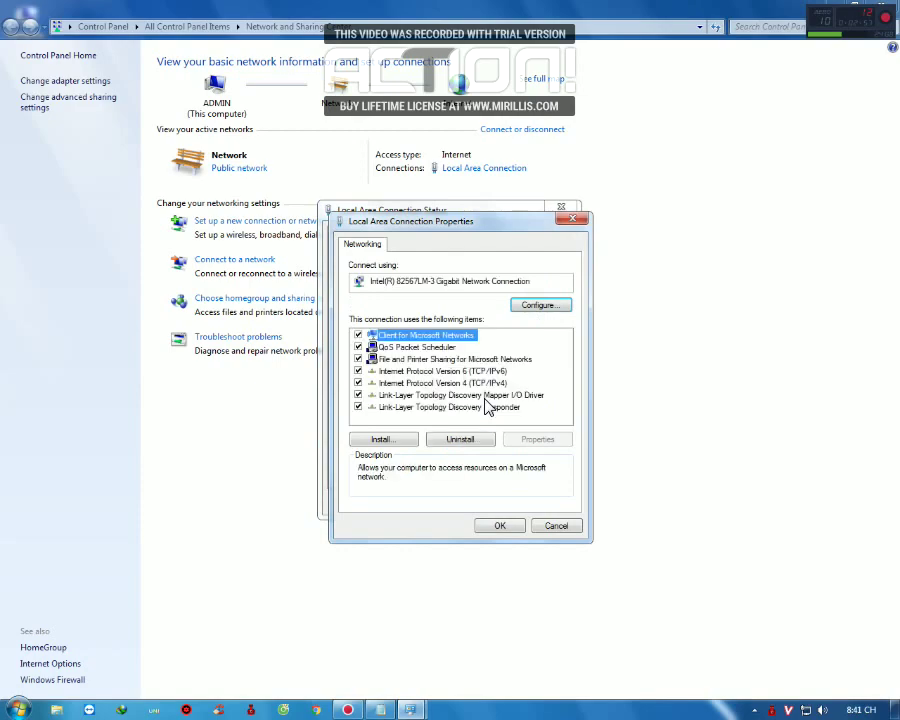
left_click(466, 383)
left_click(528, 450)
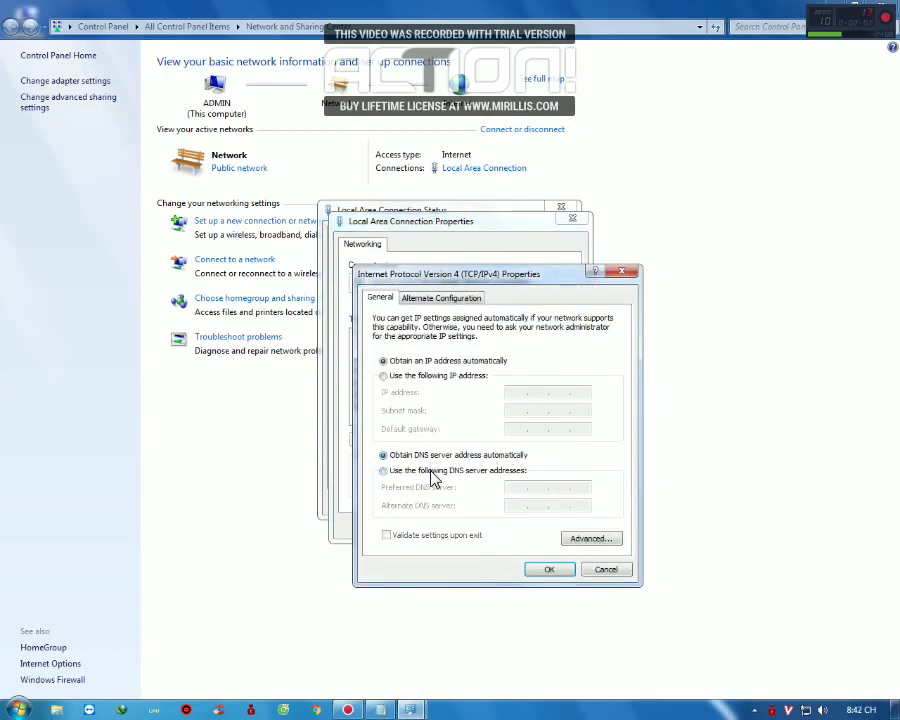
Set the preferred DNS server to 8.8.8.8 and the alternate to 8.8.4.4, confirm, and close the network windows.
left_click(431, 471)
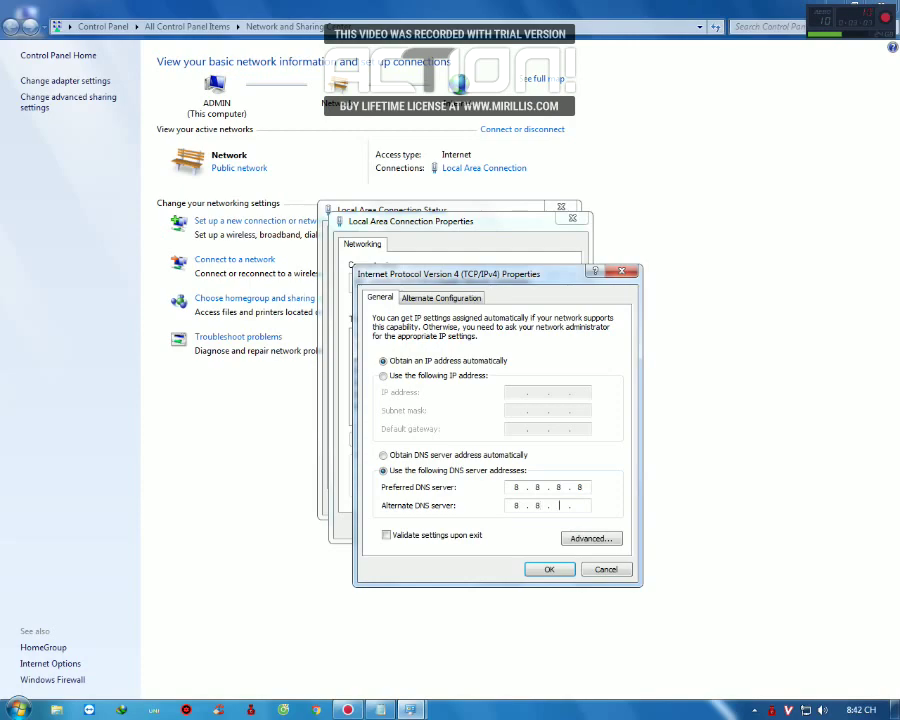
type("4")
left_click(549, 570)
left_click(484, 526)
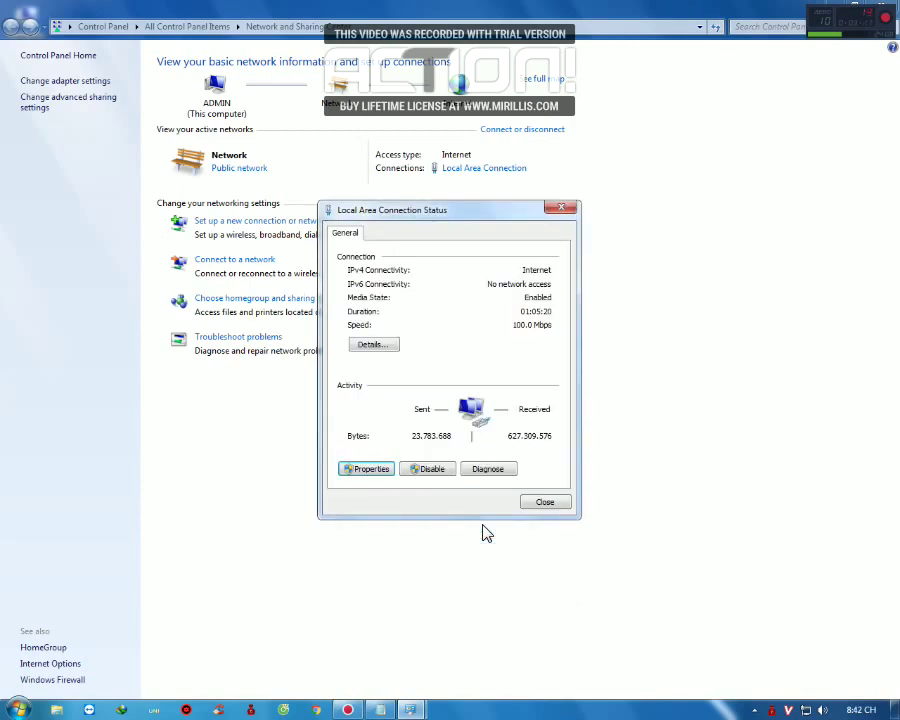
left_click(535, 504)
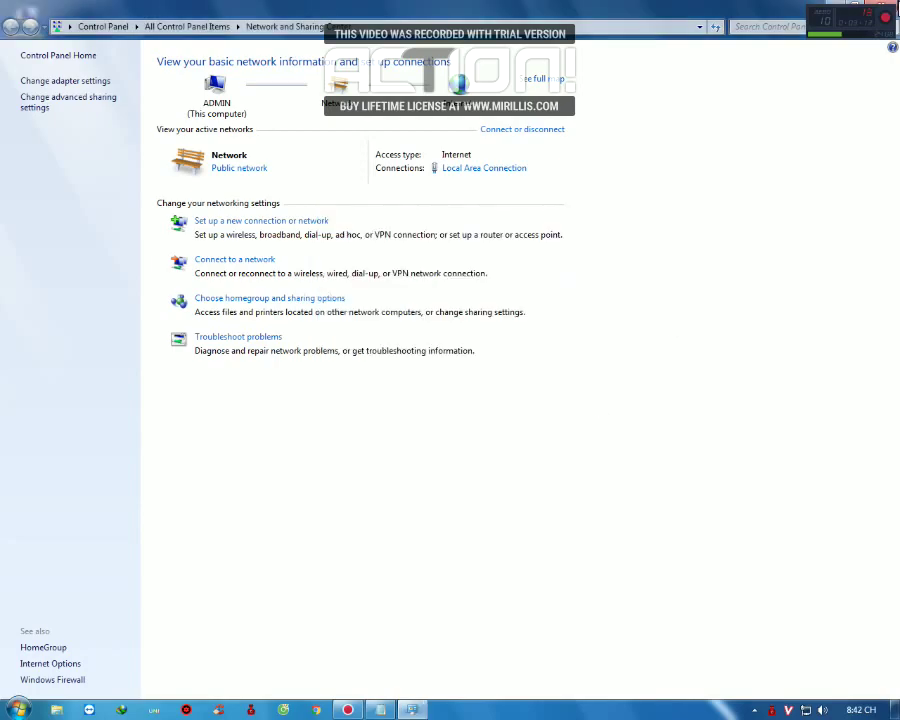
key("alt+F4")
Add the line "Sau khi đã giúp máy tính truy cập internet tốt hơn" to the Notepad document.
key("alt+Tab")
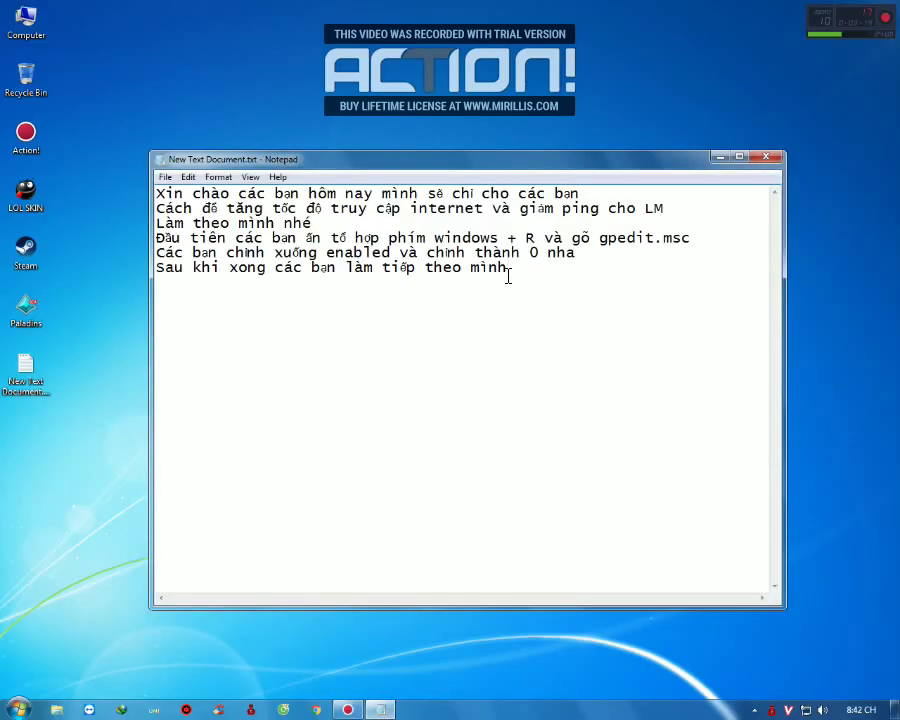
type("Sau khi đã")
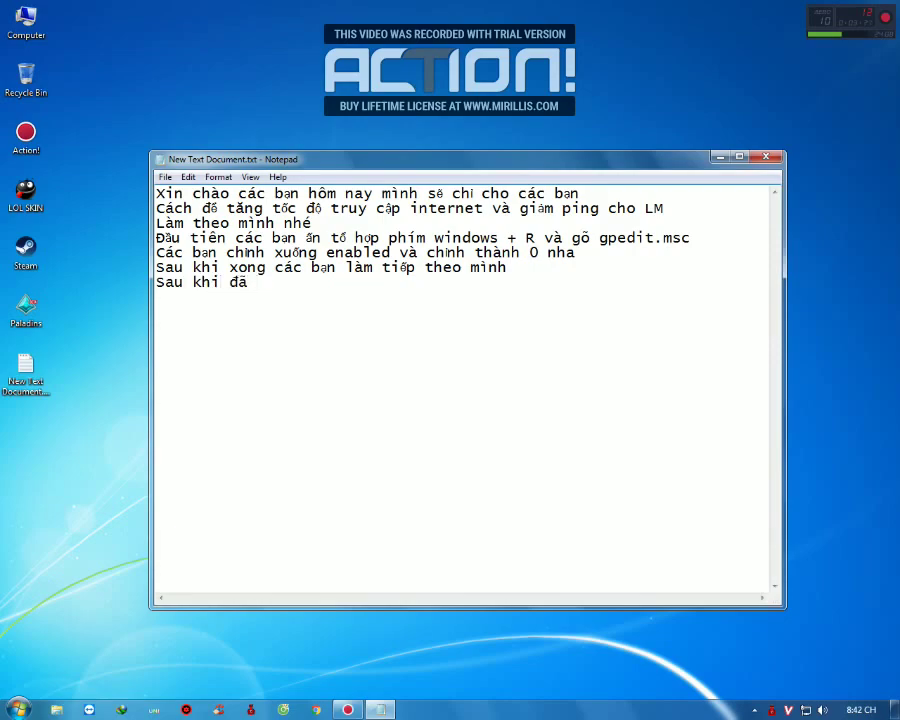
type(" gi")
type("up máy")
type(" tinh truy c")
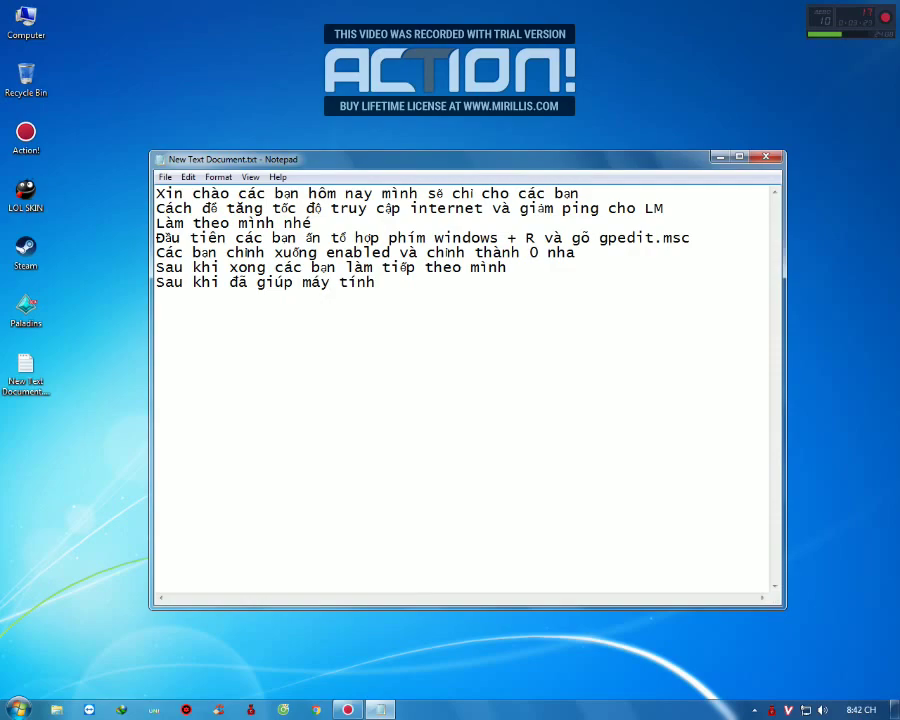
type("aajp int")
type("ernet tốt")
type(" hơn")
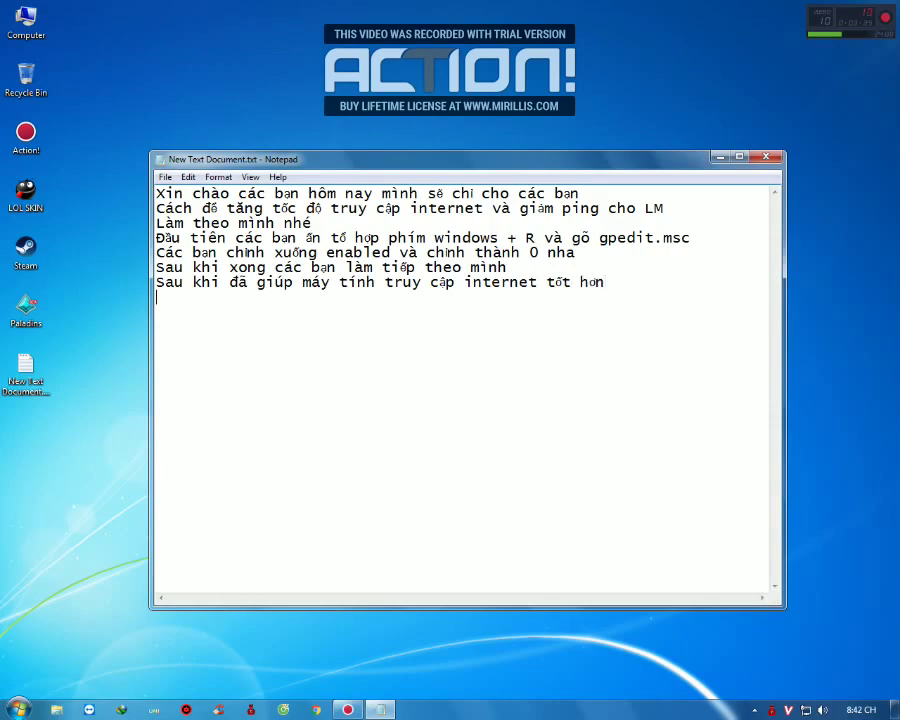
key("Return")
type("Gio72")
key("BackSpace")
key("BackSpace")
key("BackSpace")
key("BackSpace")
key("BackSpace")
key("BackSpace")
key("BackSpace")
Write "Chúng ta sẽ làm cho LM chạy mượt hơn nha tăng FPS giảm ping làm theo mình" as the next Notepad line.
type("Ch")
type("úng ta ")
type("s4")
type("e làm")
type(" cho")
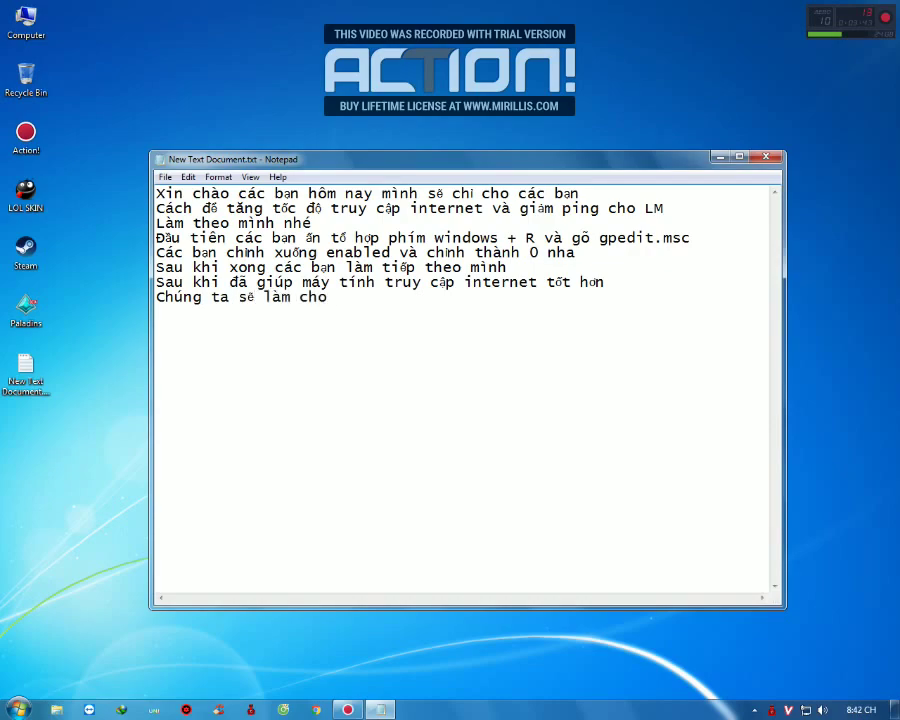
type(" LM chạy mượt")
type(" hơn nha")
type(" tăng")
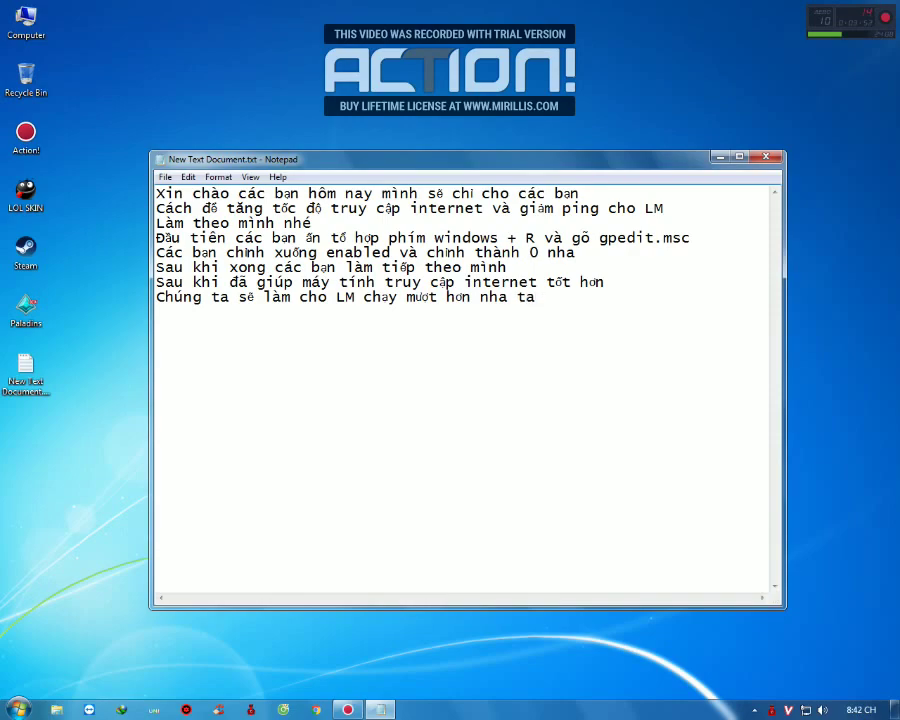
type(" FPS")
type(" giảm")
type(" puii")
key("BackSpace")
key("BackSpace")
key("BackSpace")
type("ing làm theo min")
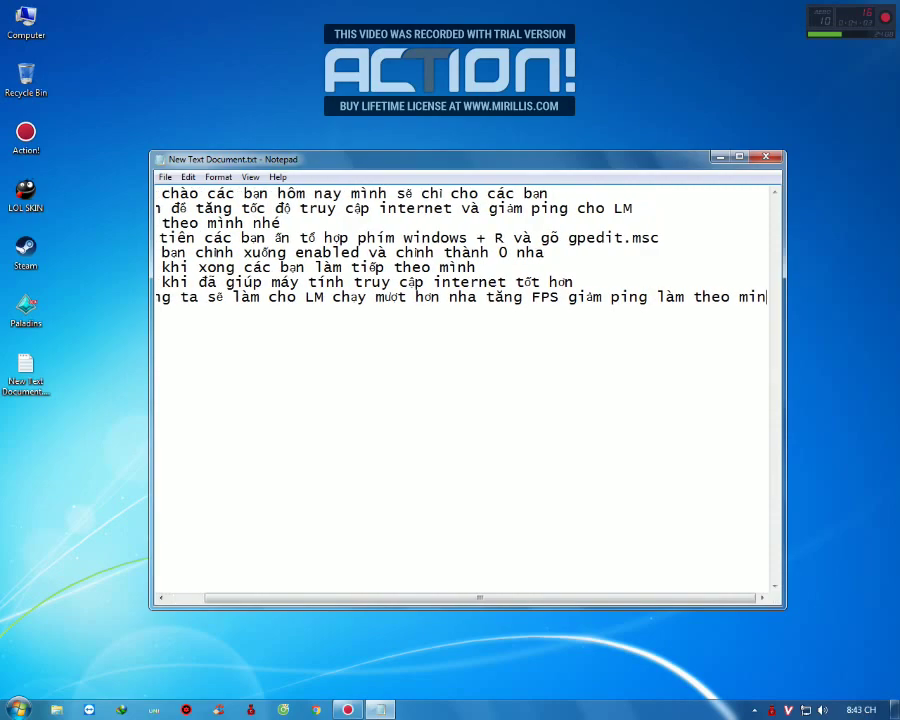
type("hf")
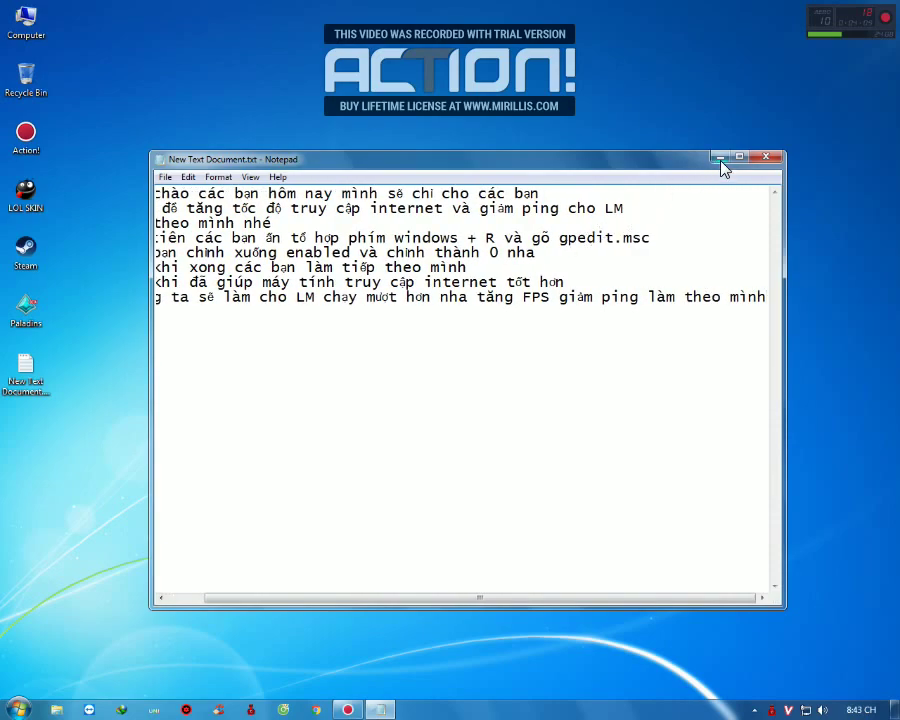
Add the line "Các bạn vào thư mục có chứa LM trc nha" to the Notepad document, and minimize it.
key("Return")
type("Các bạn ")
type("vào th")
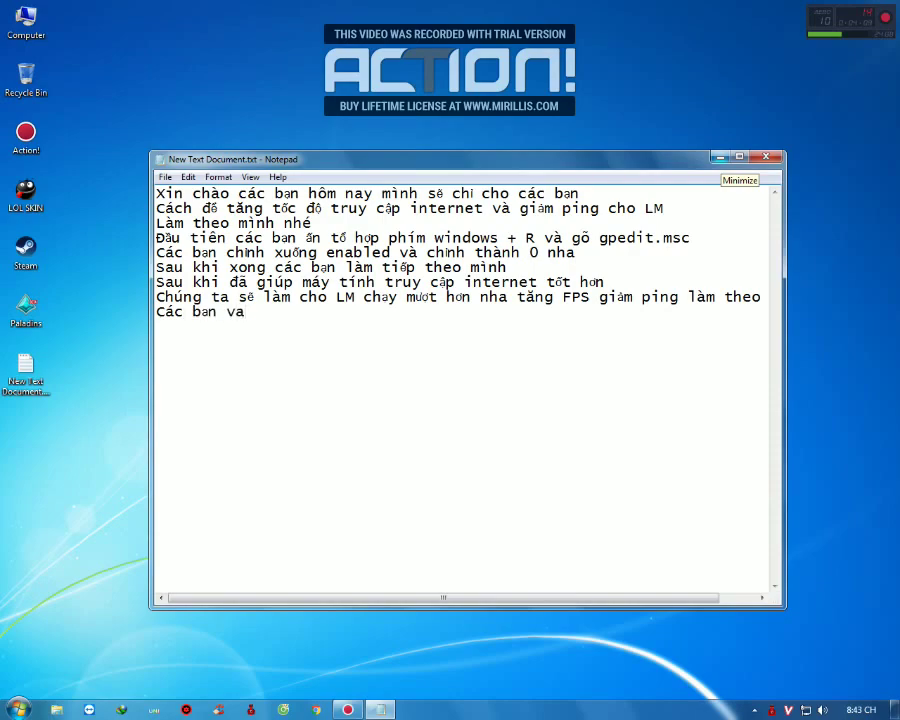
type("ư mục")
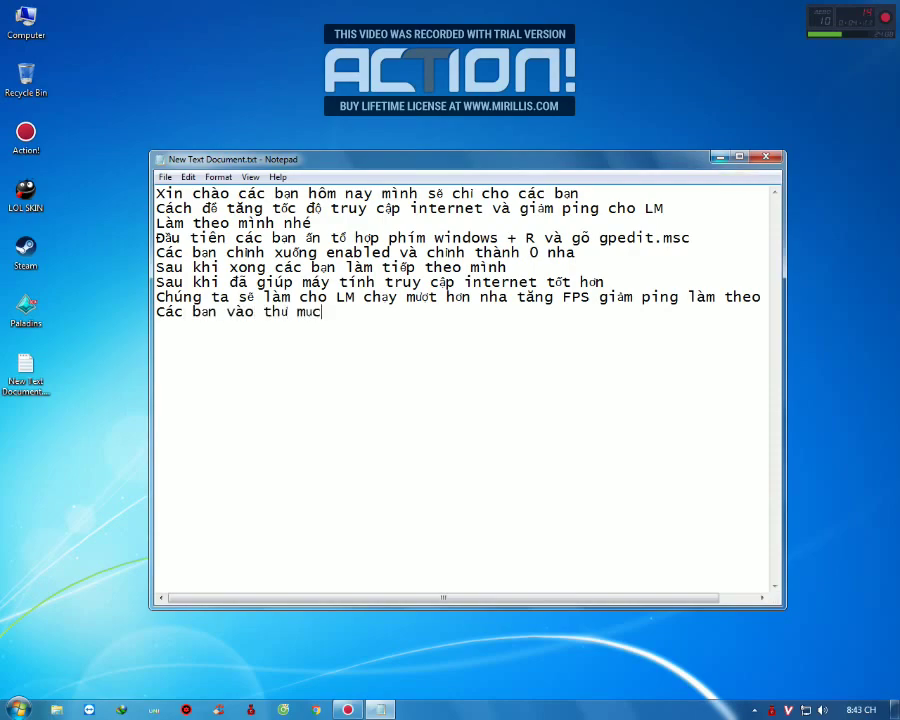
type(" có chứa LM trc nha")
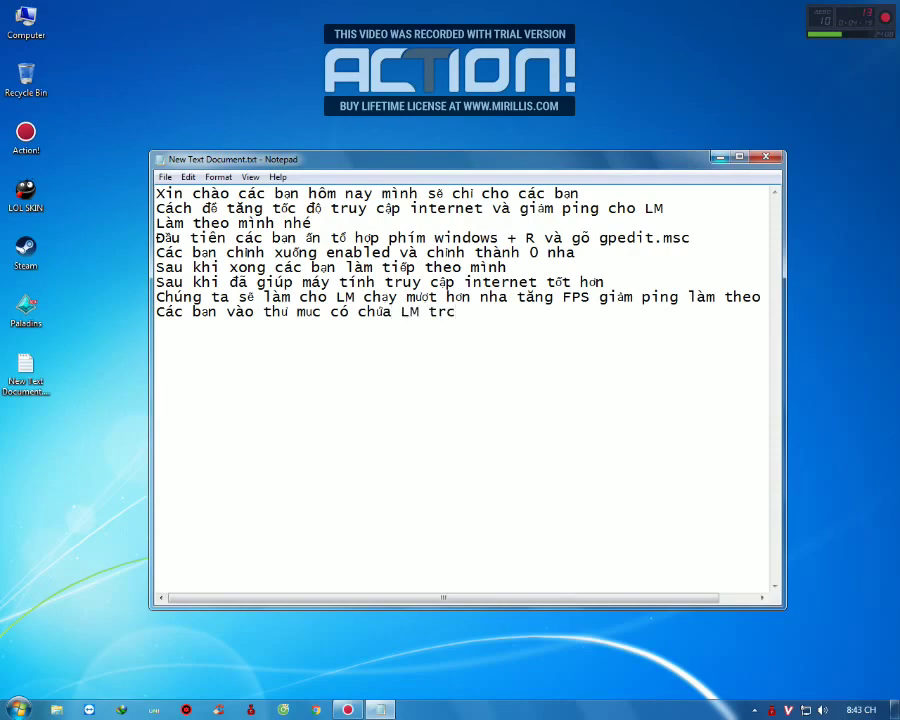
left_click(727, 156)
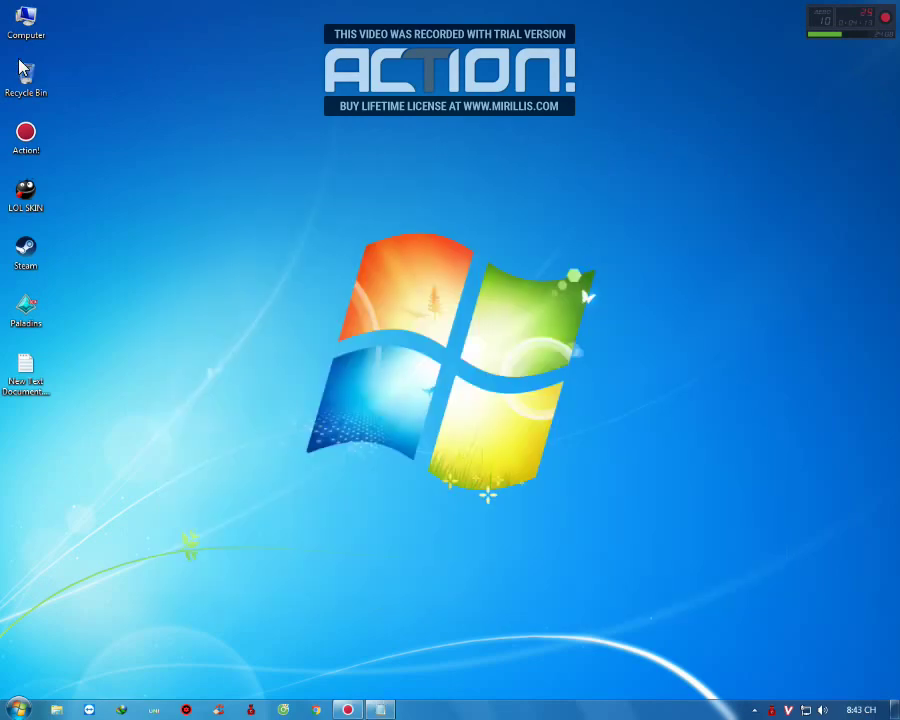
Open the LienMinhHuyenThoai folder on the GAME (D:) drive.
double_click(22, 30)
double_click(522, 222)
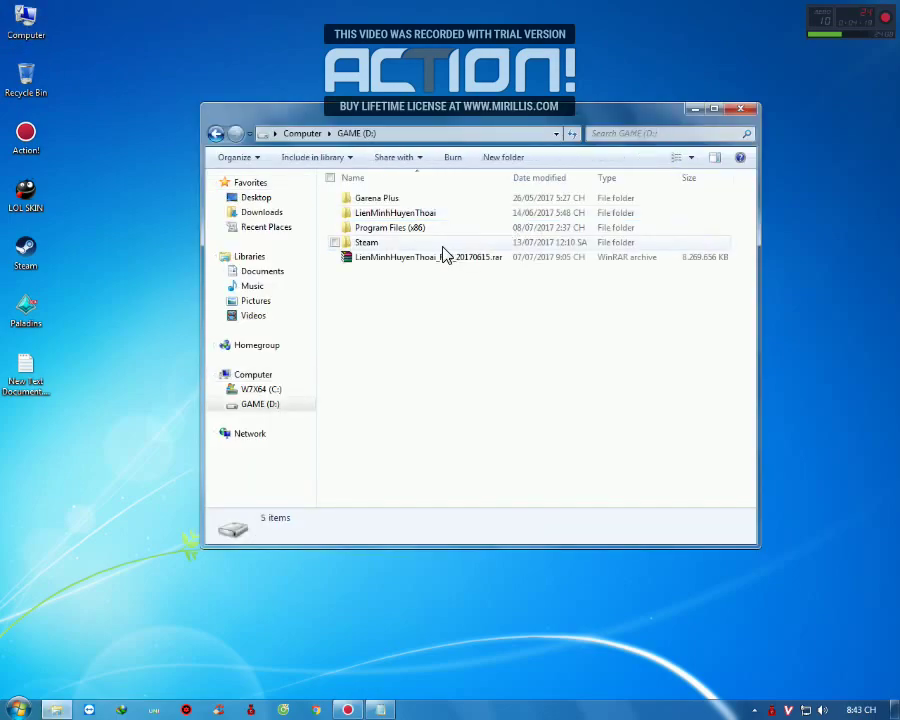
left_click(393, 214)
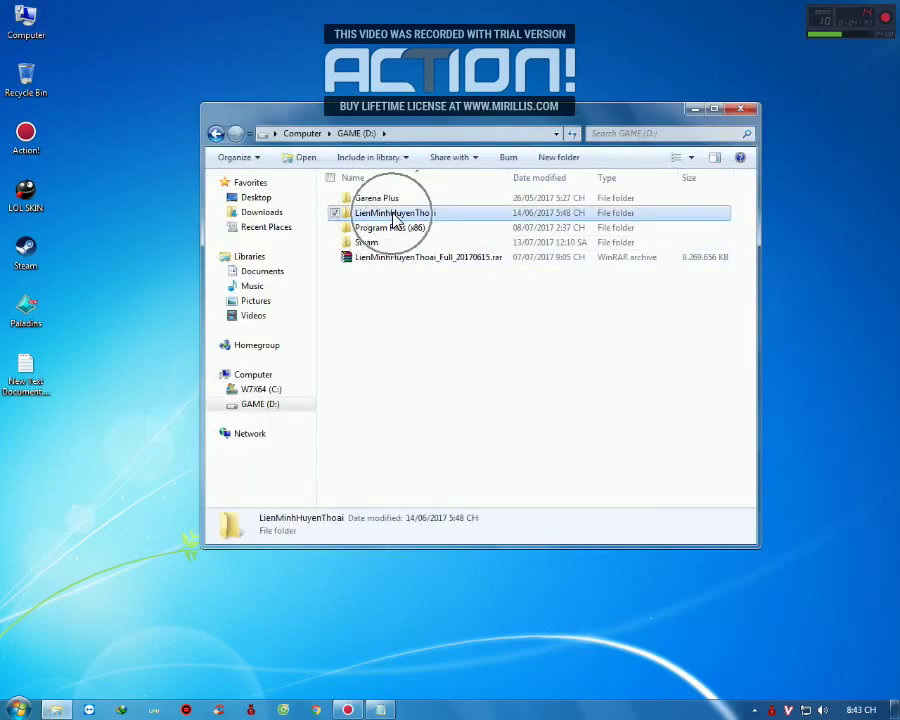
left_click(468, 214)
double_click(470, 218)
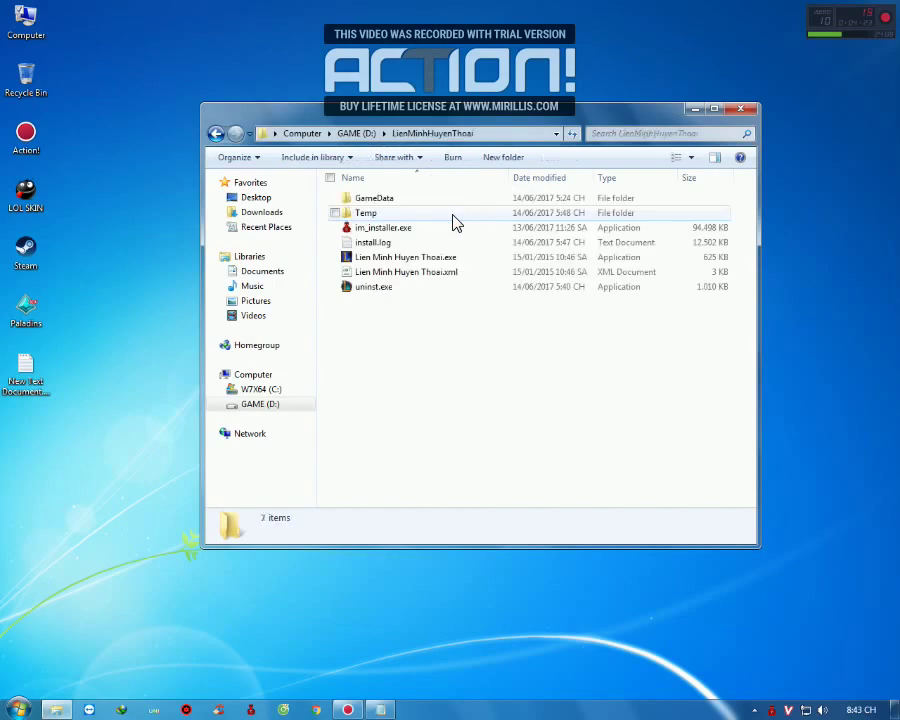
Go through GameData, Apps, LoLVN and Game to open the Config folder.
double_click(390, 203)
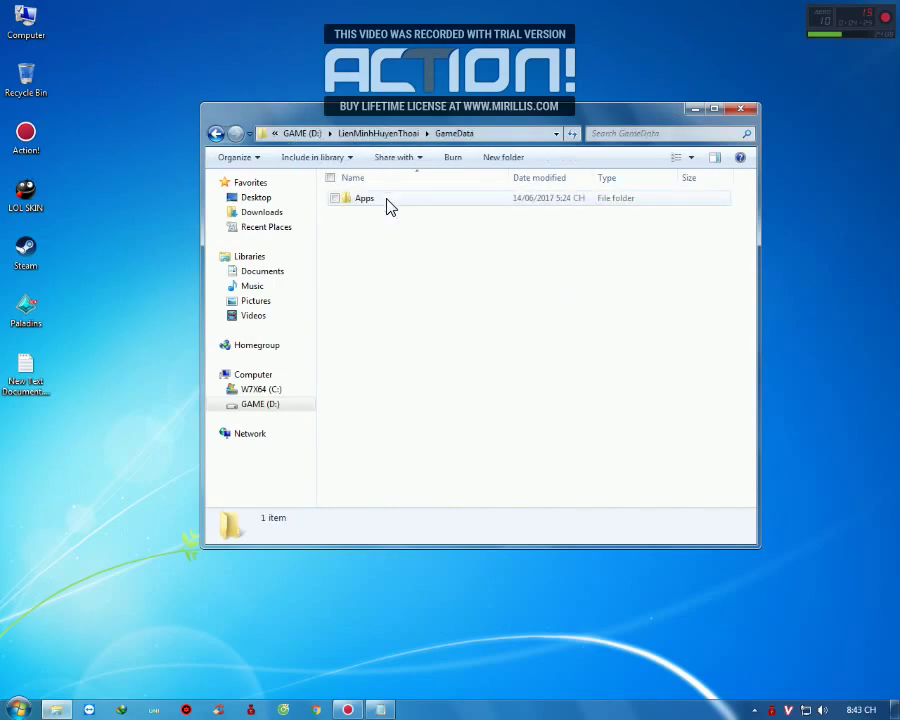
left_click(382, 205)
double_click(385, 206)
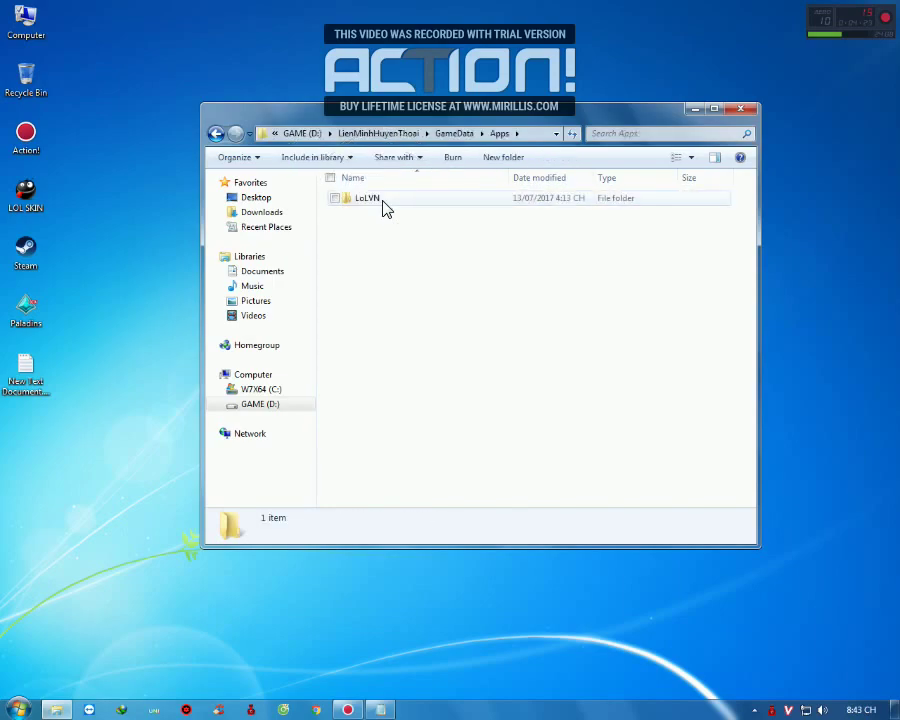
double_click(386, 203)
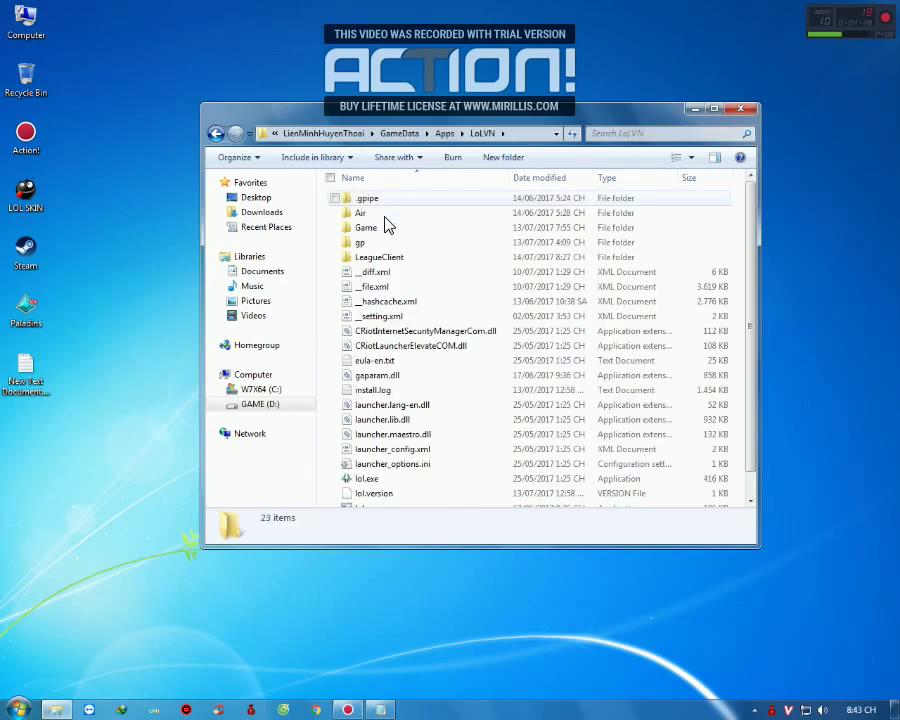
double_click(388, 232)
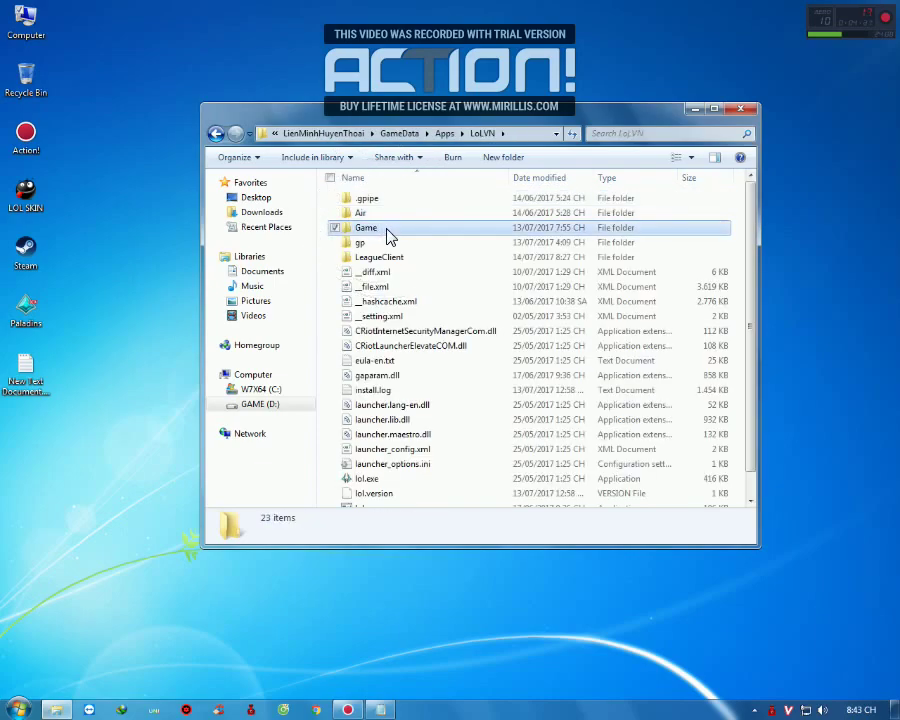
double_click(378, 206)
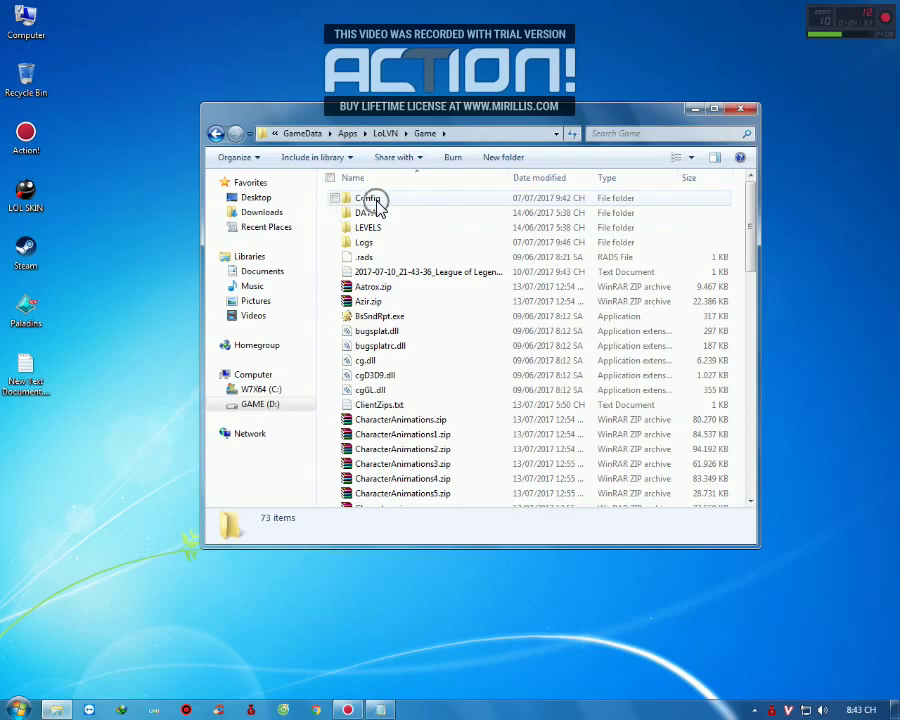
double_click(378, 206)
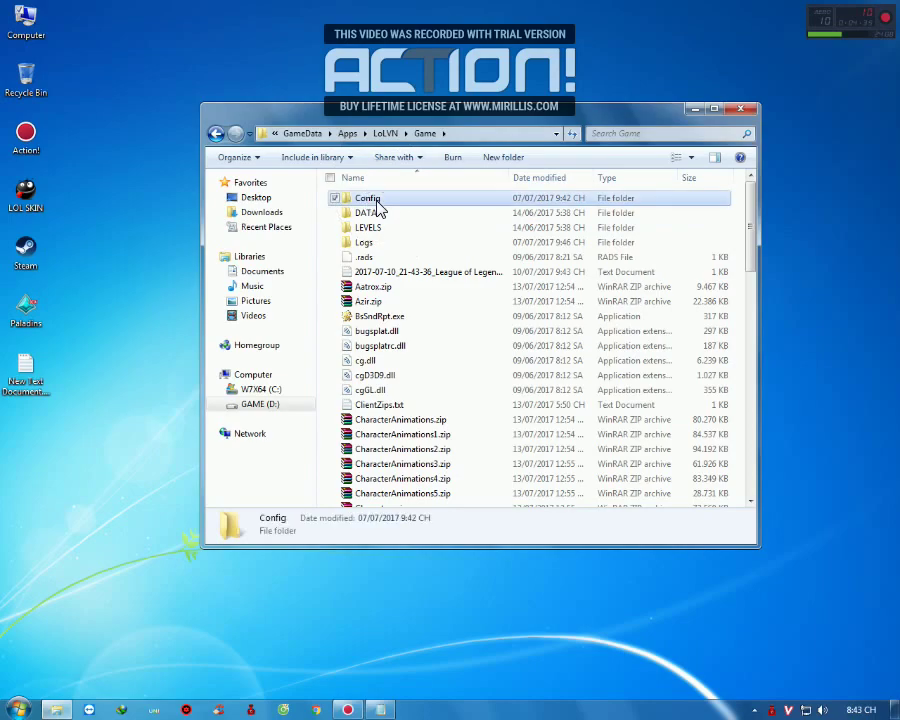
Open game.cfg from the Config folder to view its contents, and close it.
left_click(400, 216)
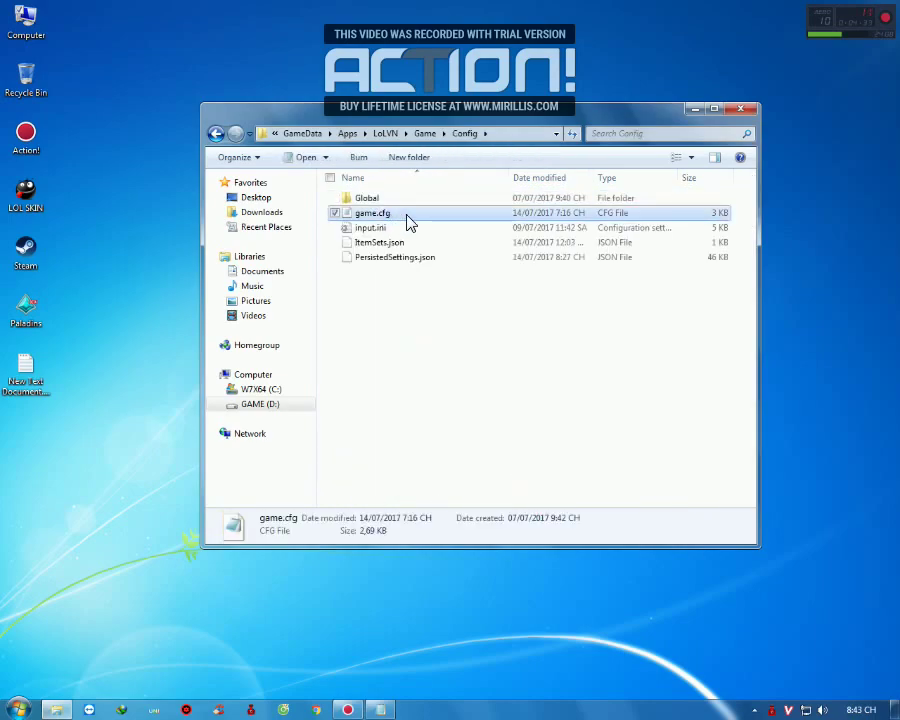
double_click(407, 222)
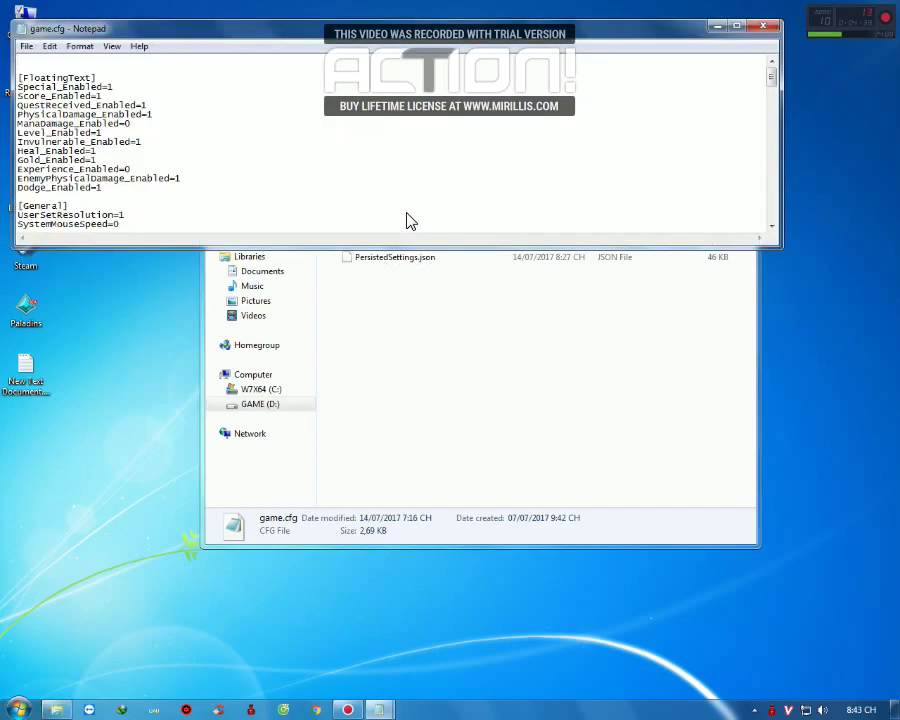
left_click(762, 25)
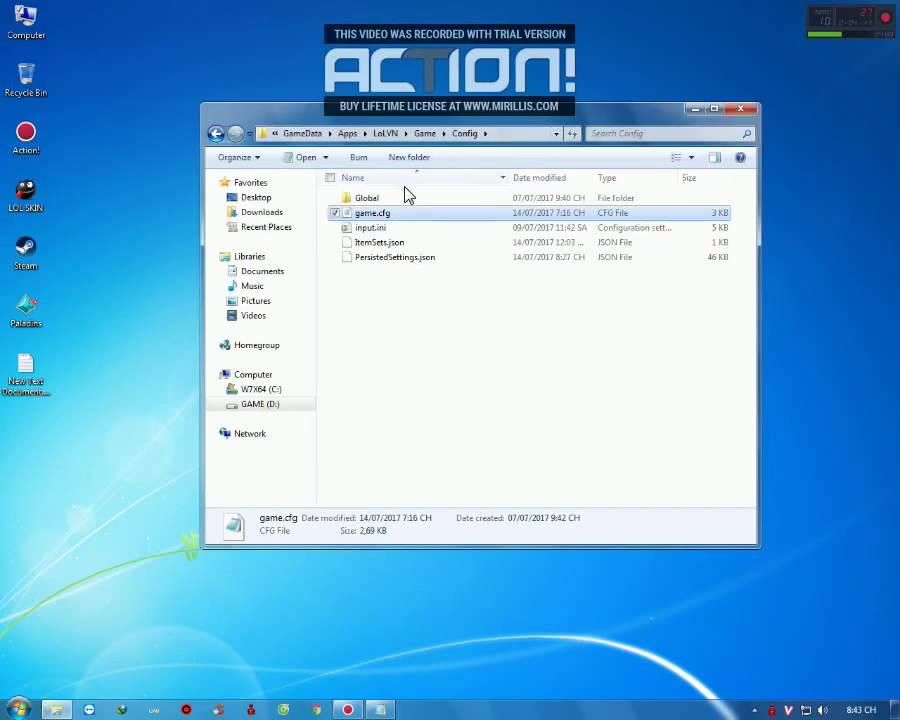
Copy the Config folder's path without the drive letter, from LienMinhHuyenThoai to Config.
left_click(505, 134)
right_click(498, 137)
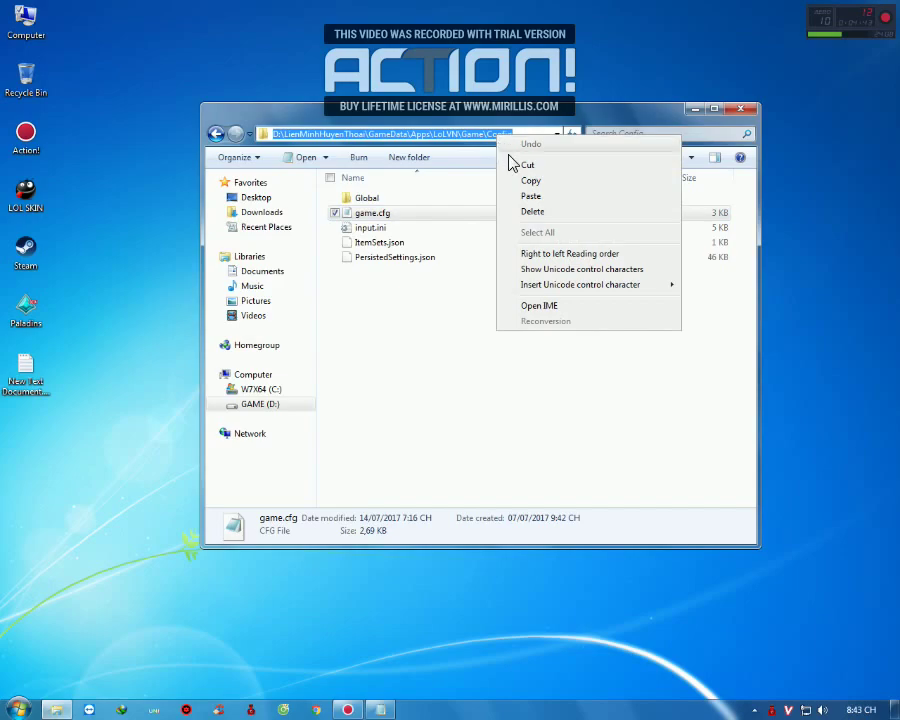
left_click(290, 135)
left_click_drag(285, 137, 518, 135)
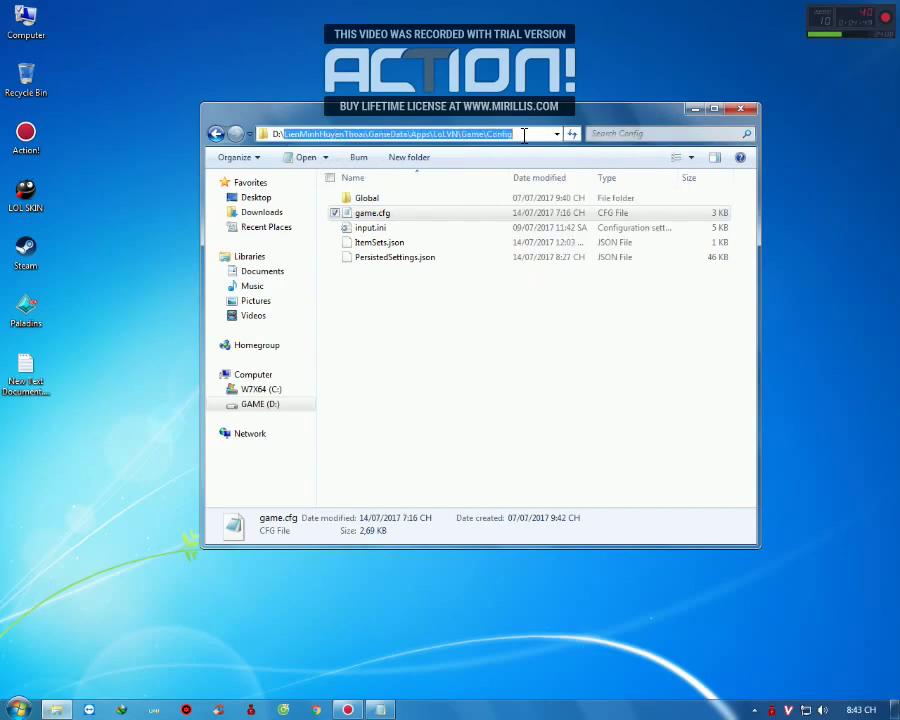
right_click(500, 137)
left_click(535, 181)
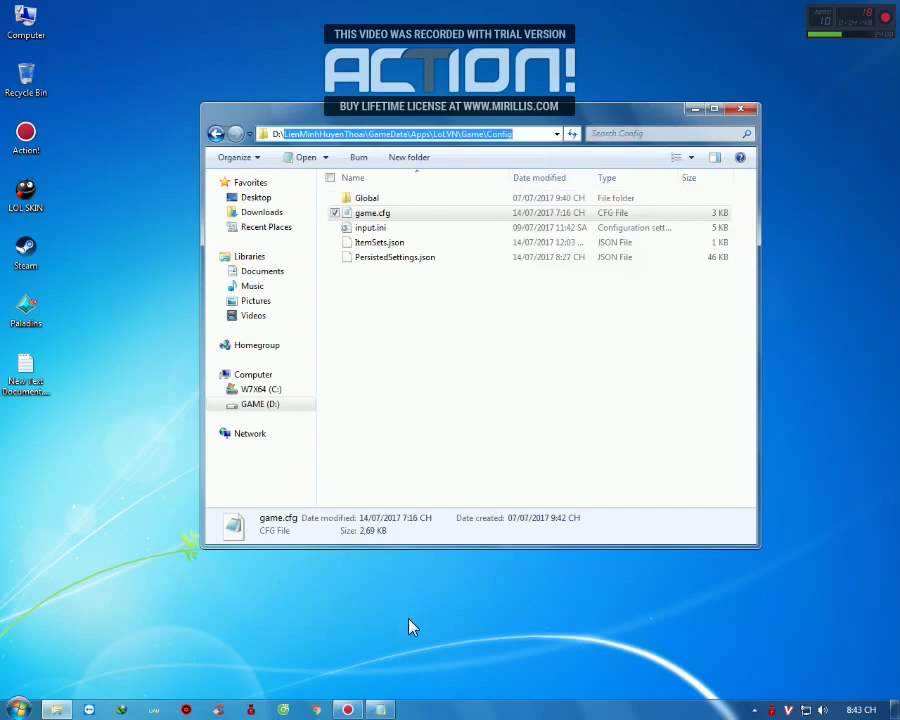
Switch to the Notepad document and add the line "các bạn chọn theo mình nha".
left_click(380, 710)
key("Return")
type("cac bạn")
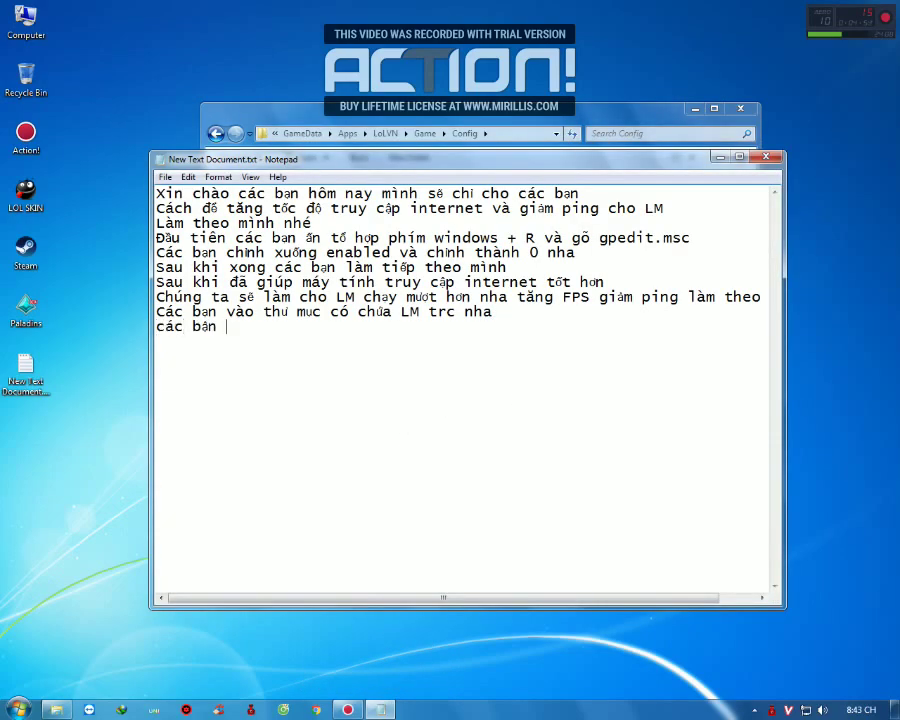
type("ạn chọn theo mình nh")
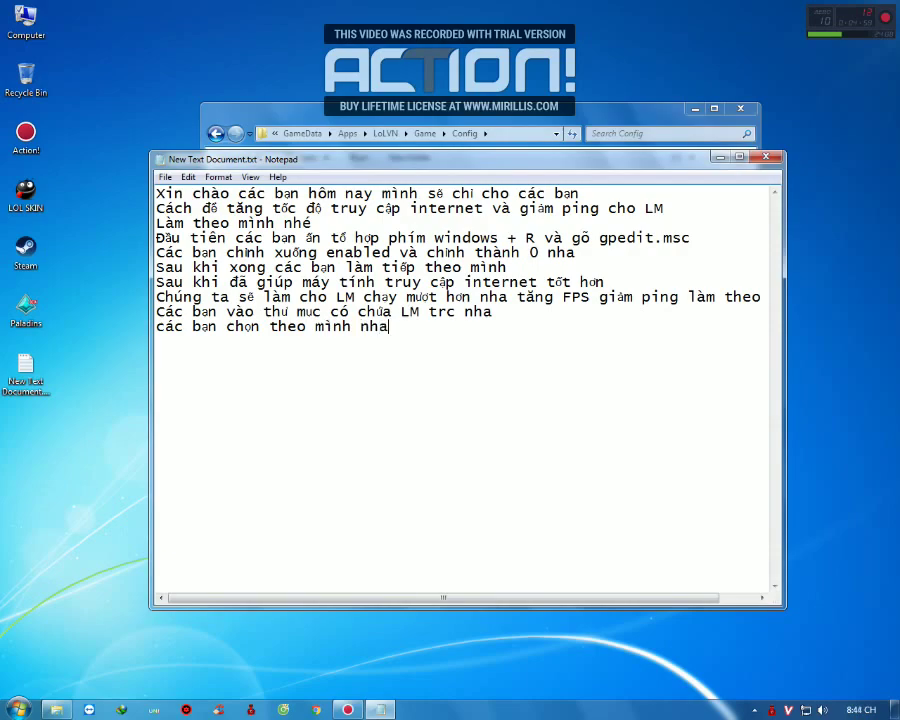
type("a")
key("ctrl+v")
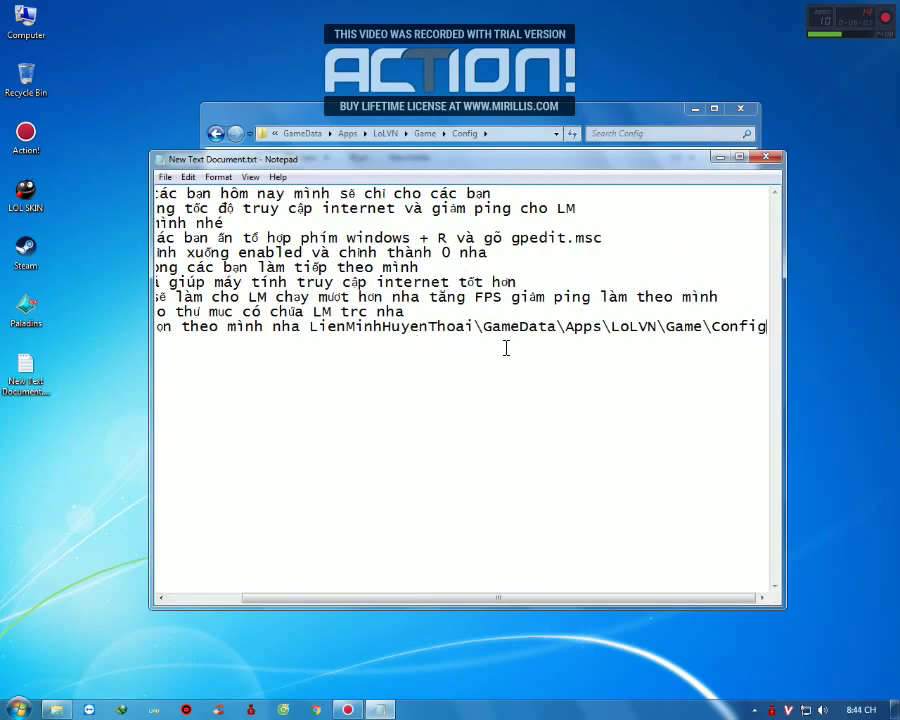
key("BackSpace")
key("BackSpace")
key("BackSpace")
key("BackSpace")
key("BackSpace")
key("BackSpace")
key("BackSpace")
key("BackSpace")
key("BackSpace")
key("BackSpace")
key("BackSpace")
key("BackSpace")
key("BackSpace")
key("BackSpace")
key("BackSpace")
key("BackSpace")
key("BackSpace")
key("BackSpace")
key("BackSpace")
key("BackSpace")
key("BackSpace")
key("BackSpace")
key("BackSpace")
key("BackSpace")
key("BackSpace")
key("BackSpace")
key("BackSpace")
key("BackSpace")
key("BackSpace")
key("BackSpace")
key("BackSpace")
key("BackSpace")
key("BackSpace")
key("BackSpace")
key("BackSpace")
key("BackSpace")
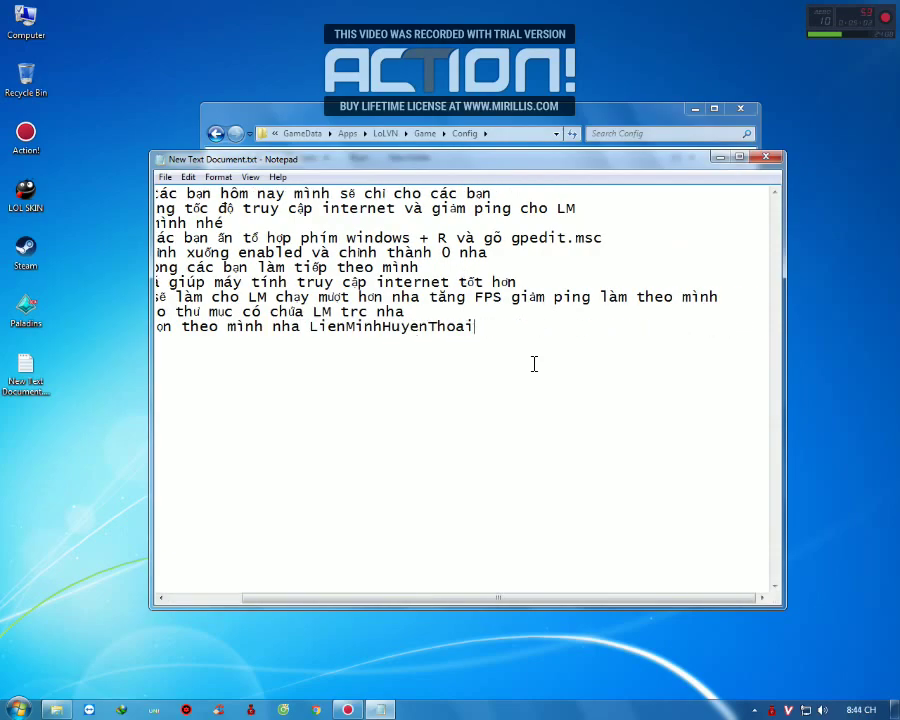
Paste the path LienMinhHuyenThoai\GameData\Apps\LoLVN\Game\Config on a new line of the Notepad document, and minimize it.
key("Return")
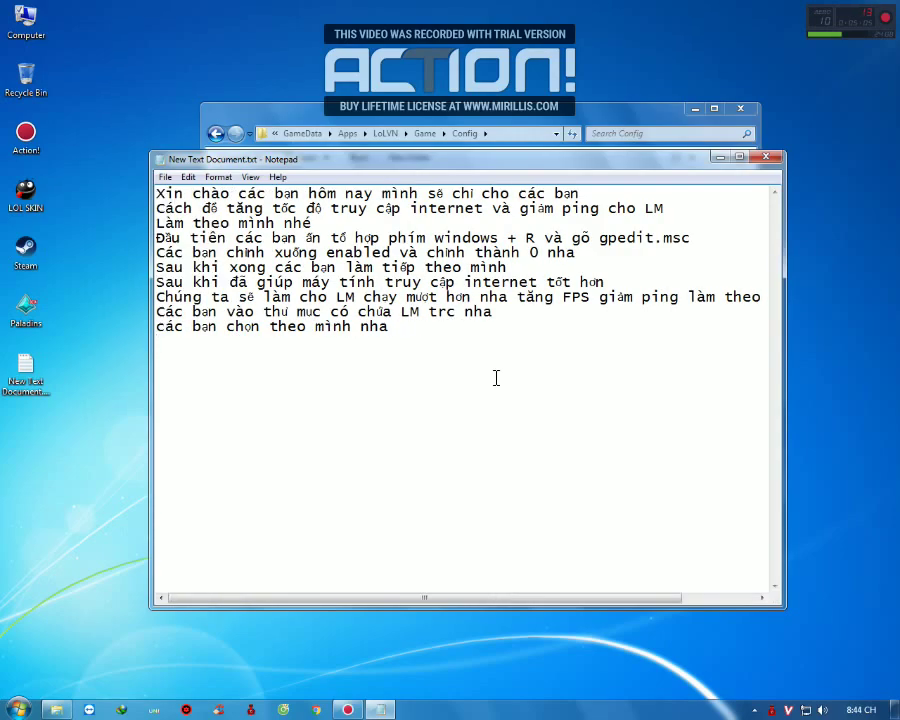
key("ctrl+v")
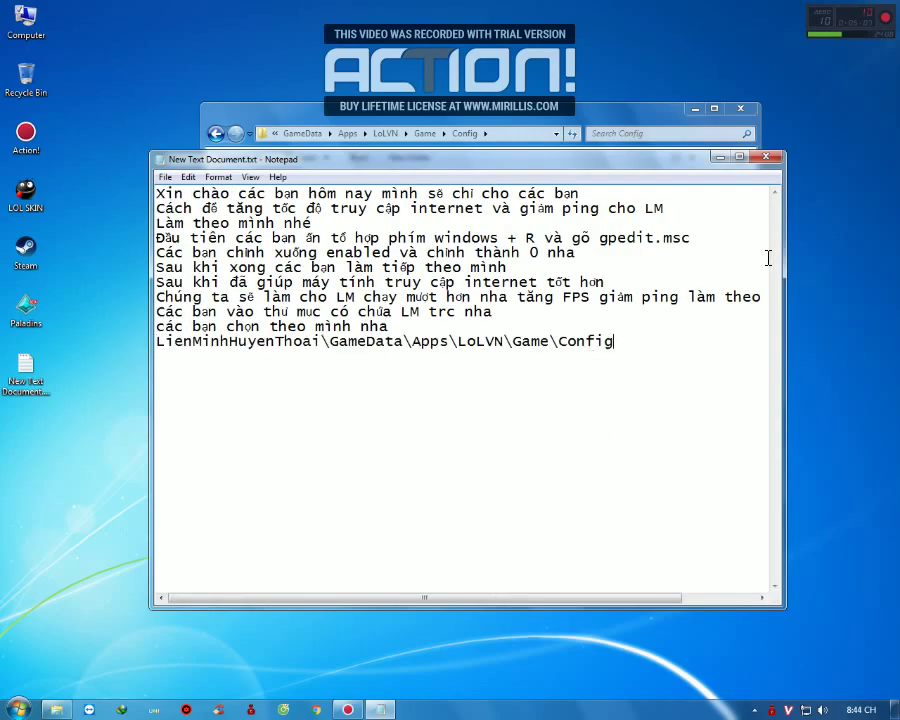
left_click(719, 157)
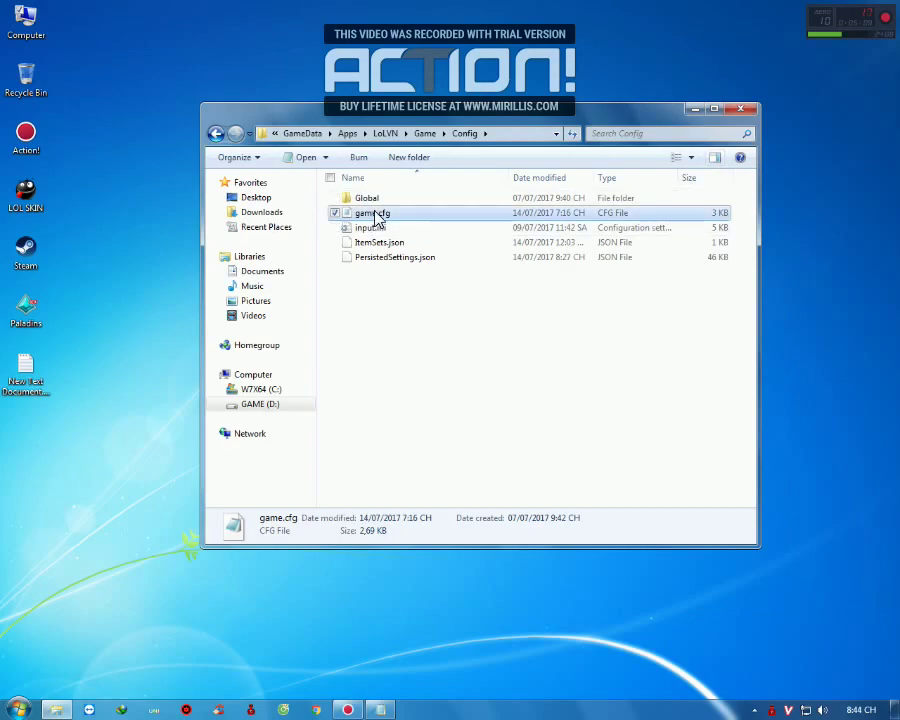
Add the line "Sau khi vào xong các bạn chon game.cfg nha" to the Notepad document.
left_click(380, 709)
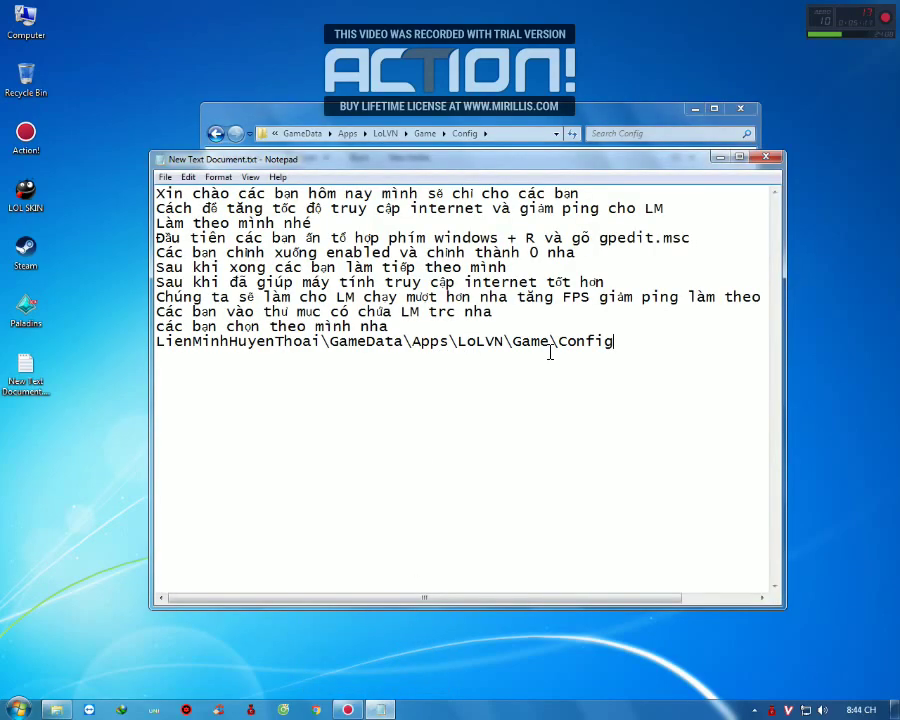
key("Return")
type("Sau khi vào xong các bạn chon game.")
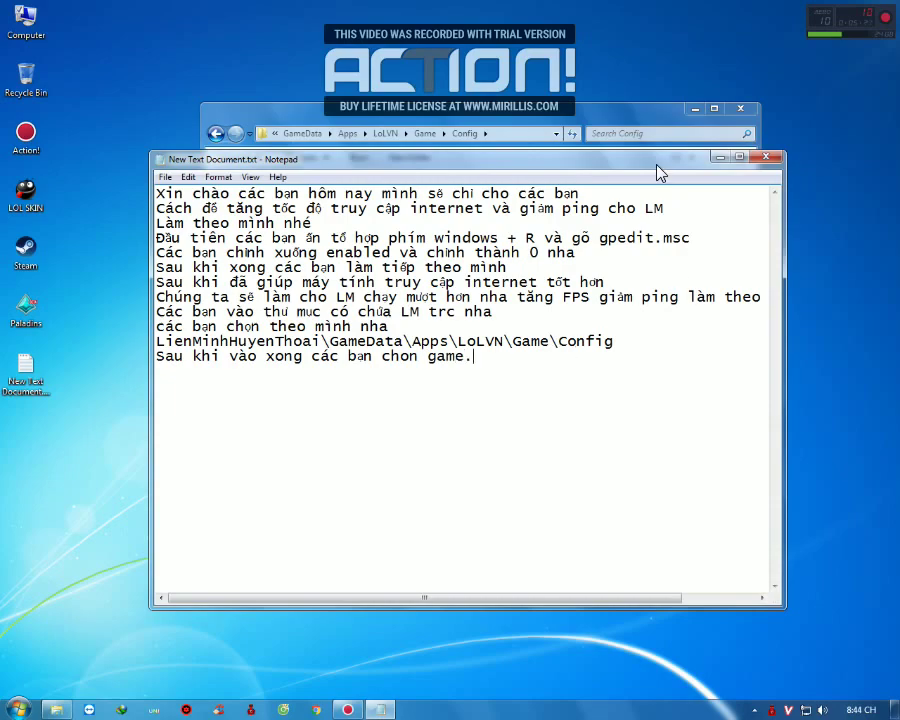
left_click_drag(590, 153, 587, 262)
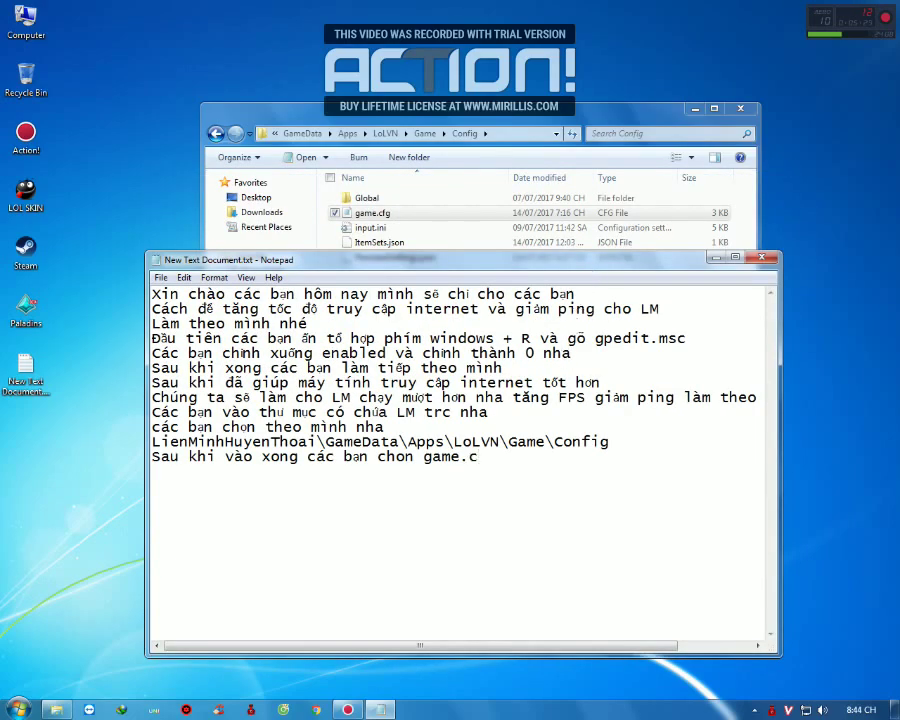
key("BackSpace")
key("BackSpace")
type("fg nha")
left_click_drag(518, 260, 528, 158)
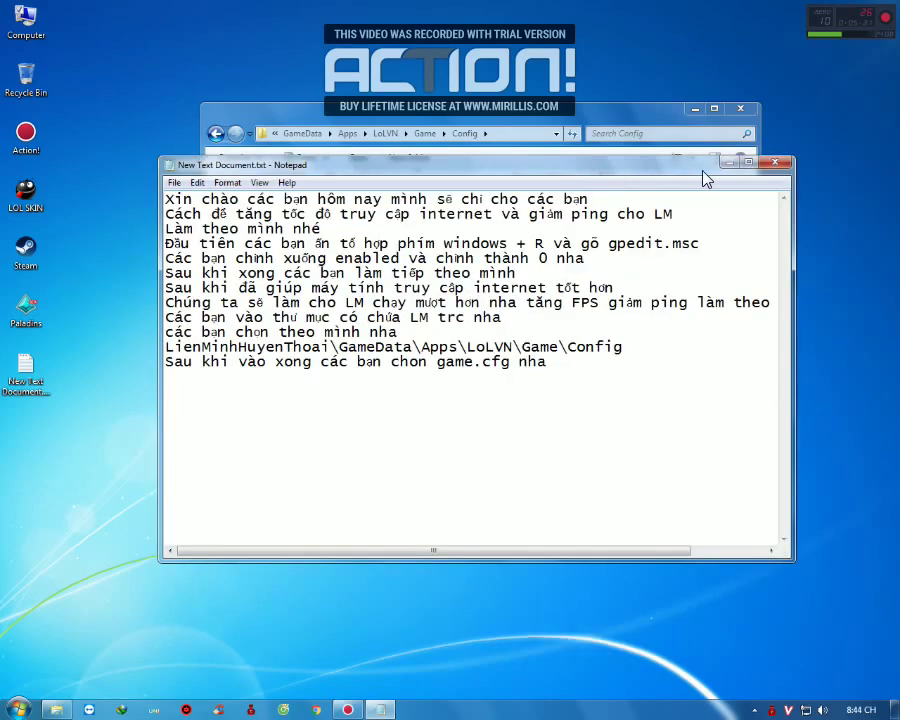
Minimize the notes, open game.cfg from the Config folder, and maximize its window.
left_click(687, 160)
double_click(401, 214)
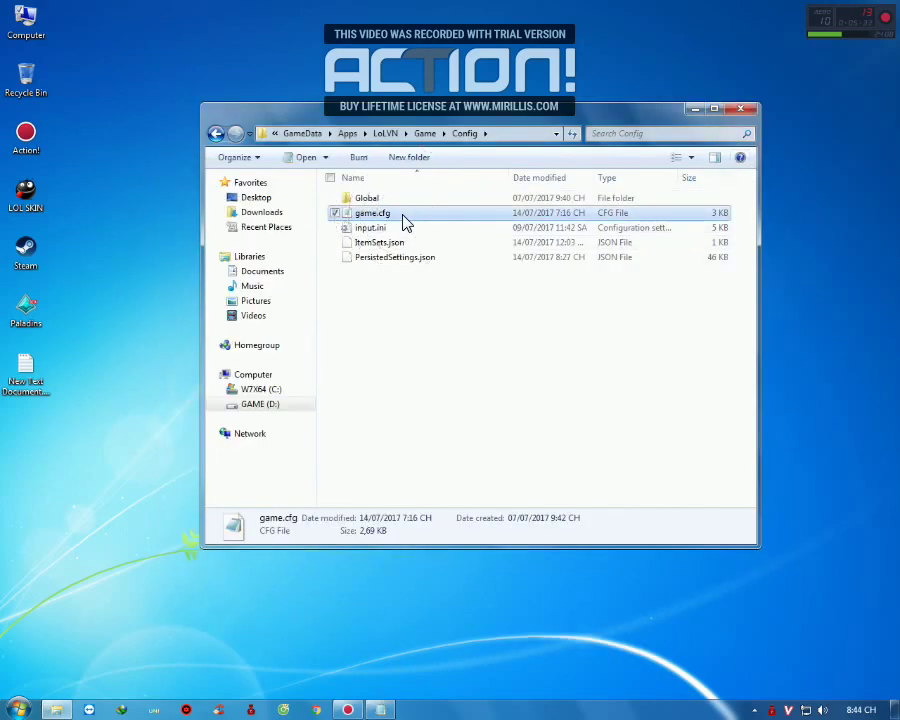
left_click(741, 29)
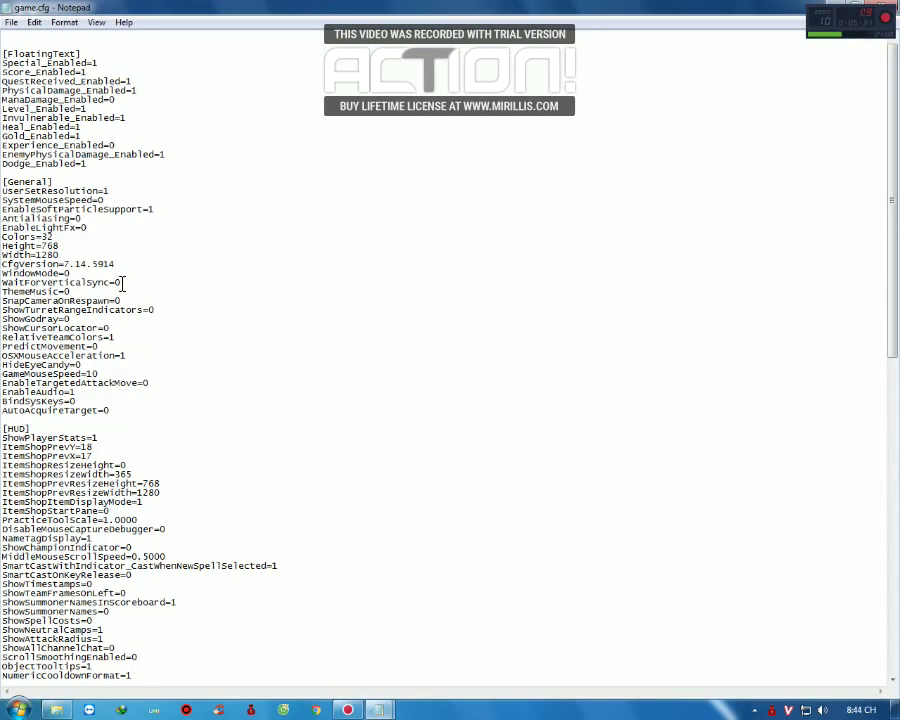
Copy the Performance section heading text in game.cfg.
scroll(128, 327, "down", 2)
scroll(128, 327, "down", 14)
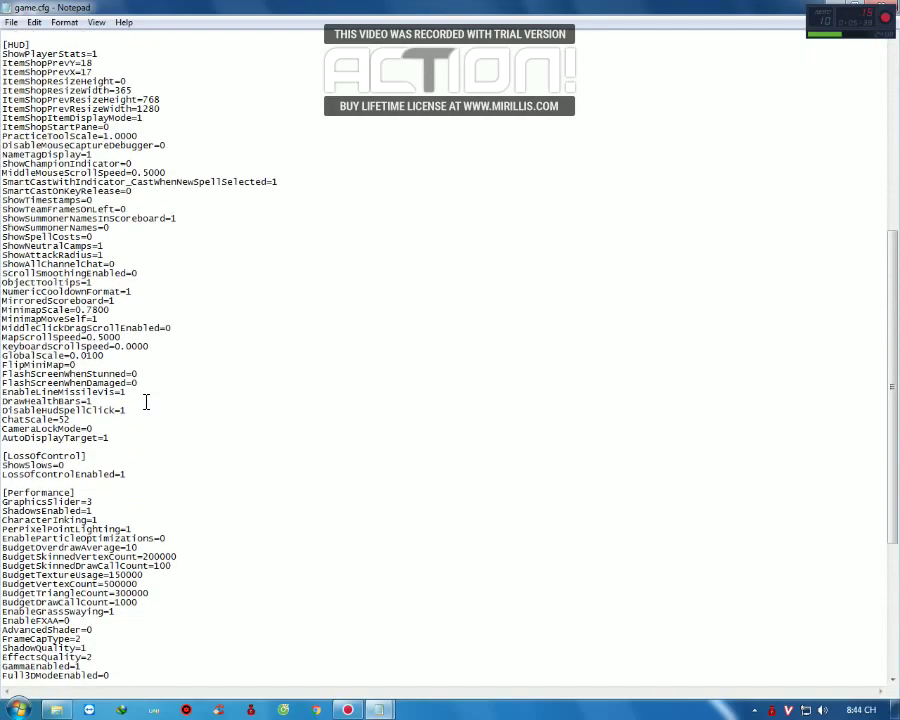
scroll(114, 440, "down", 8)
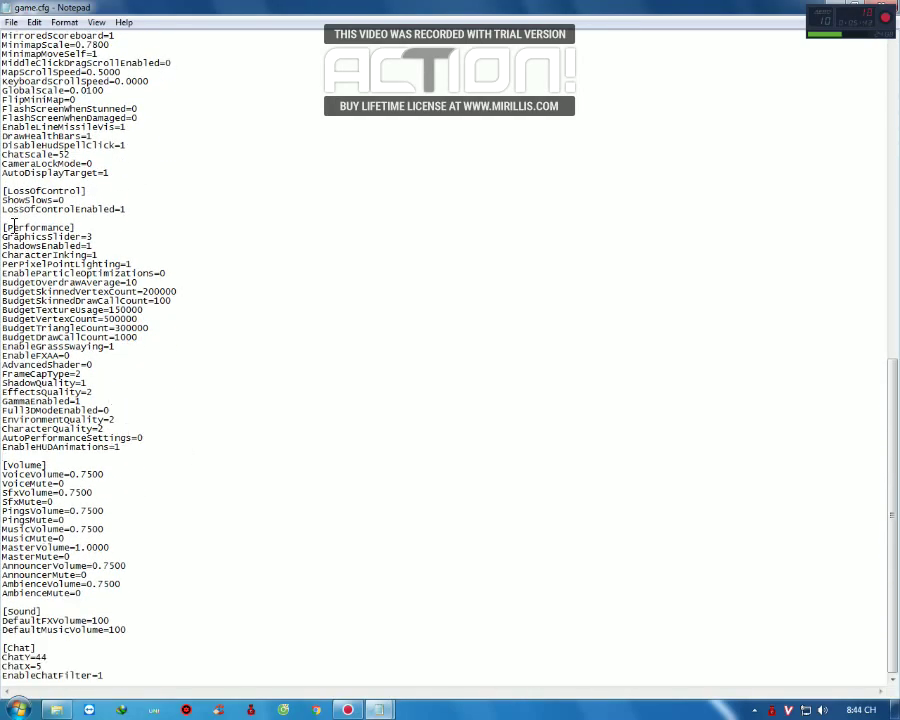
left_click_drag(4, 231, 80, 226)
key("ctrl+c")
left_click(44, 231)
left_click_drag(4, 229, 66, 231)
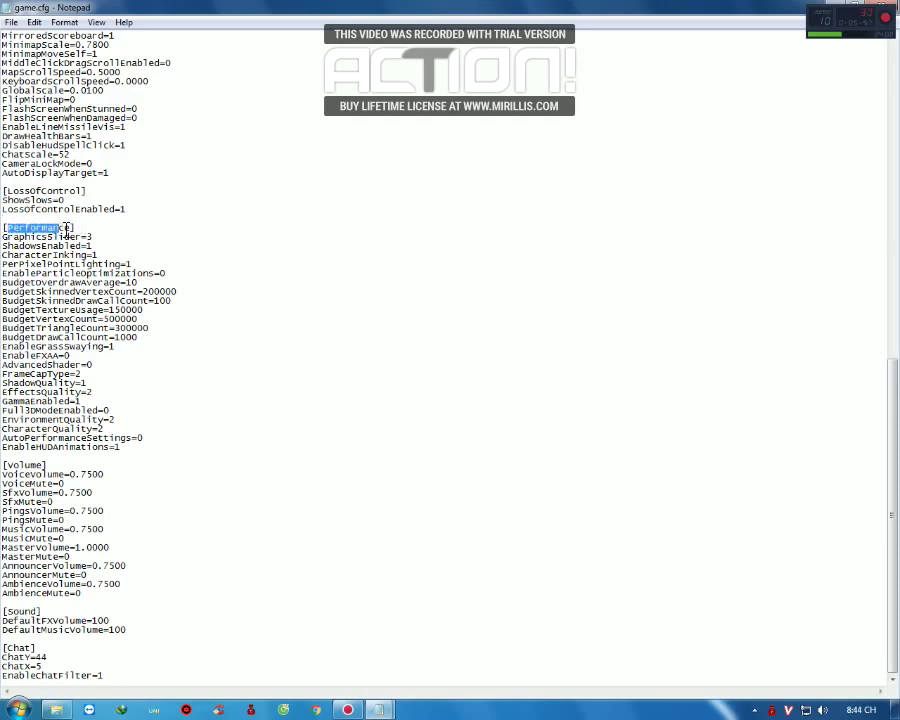
right_click(66, 230)
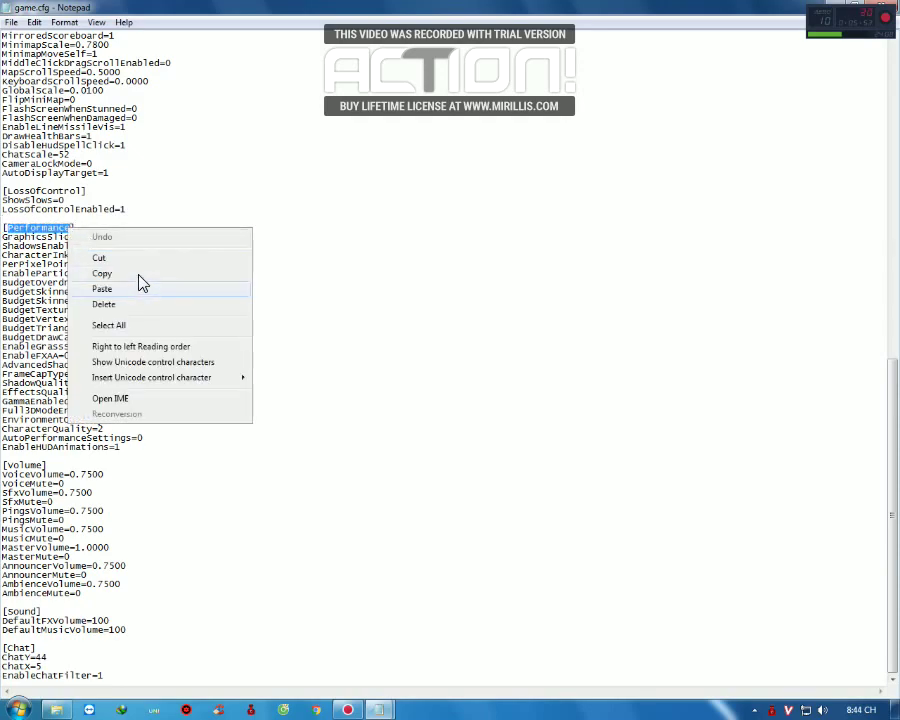
left_click(271, 321)
Add the line "các bạn chọn mục Performance nha" to the New Text Document notes and minimize them.
mouse_move(382, 707)
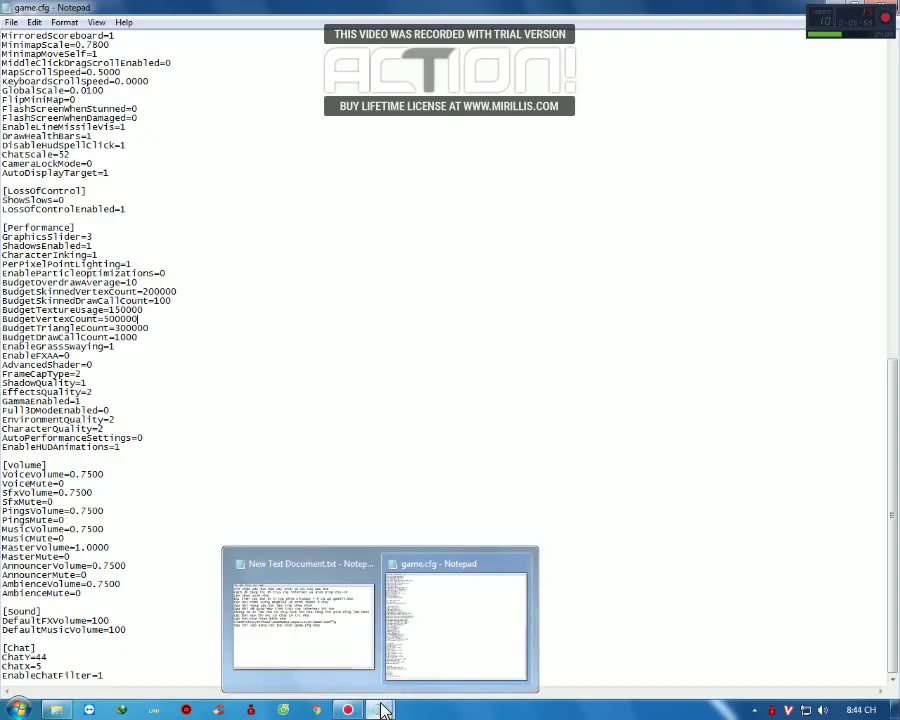
left_click(345, 650)
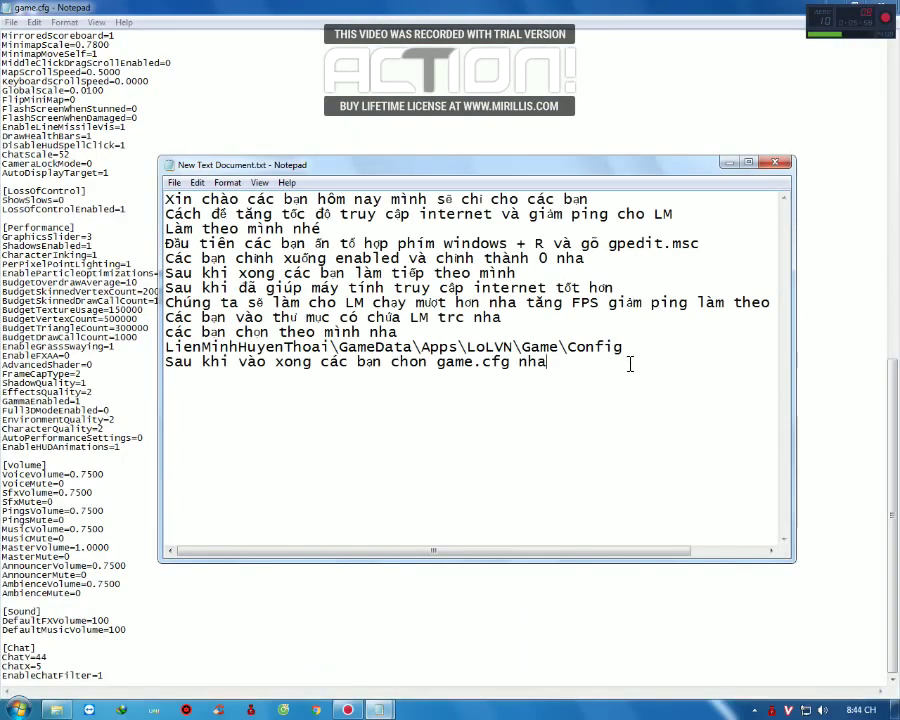
type("các bạn chon")
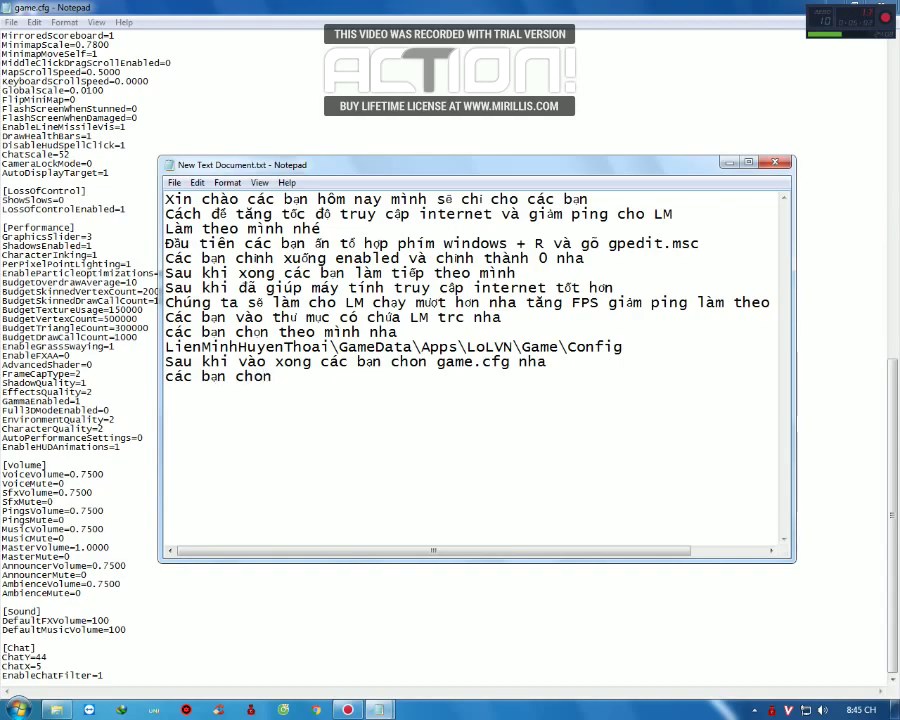
type(" mục Performance")
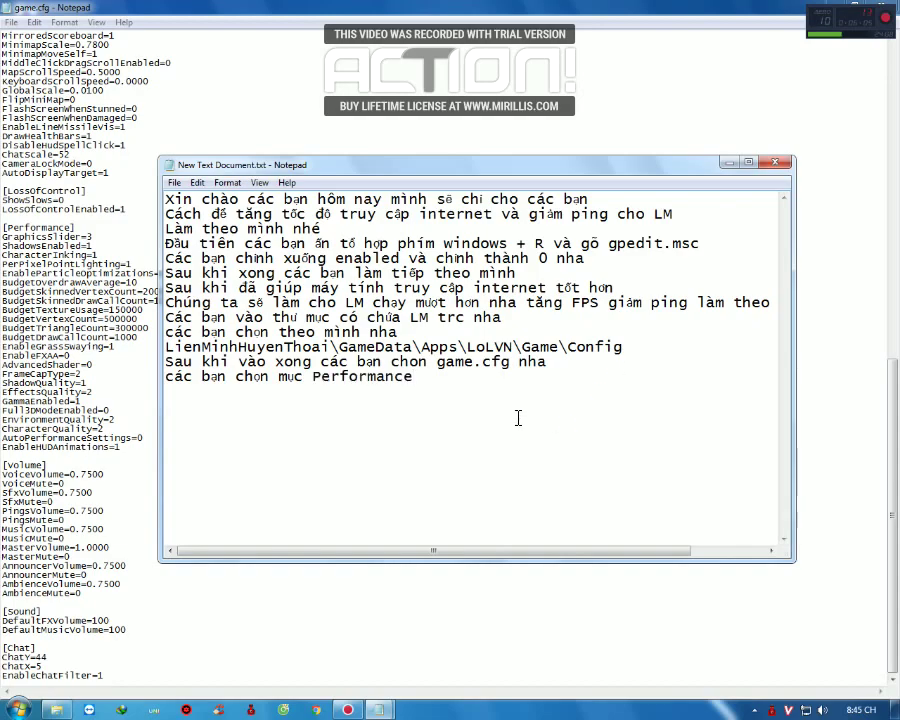
type(" nha")
left_click(728, 162)
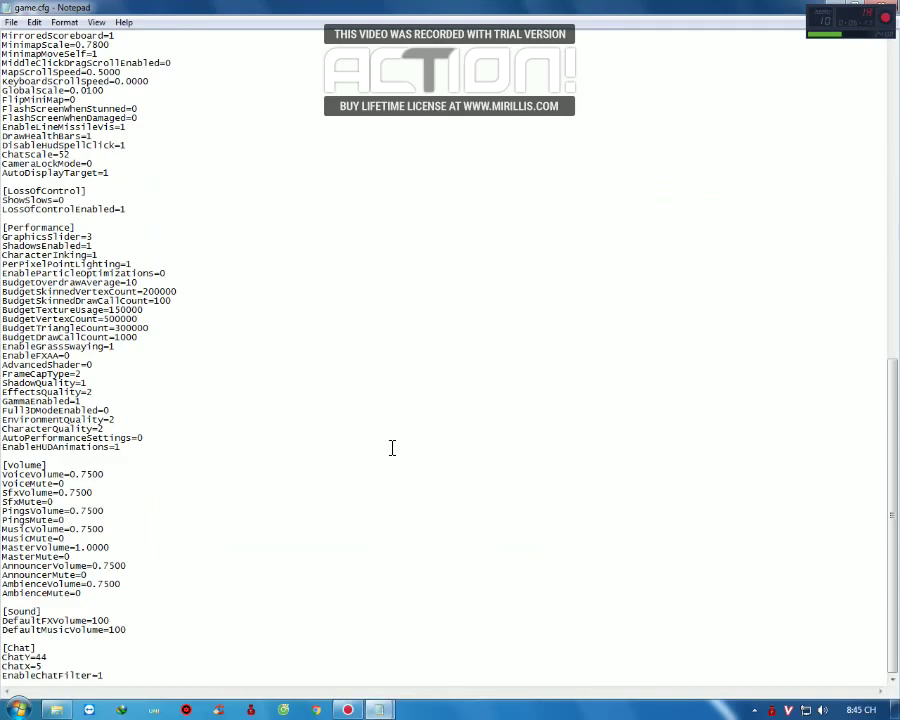
Reopen the notes and extend the Performance line with "và chỉnh tất cả thành 0 trừ cái".
mouse_move(378, 710)
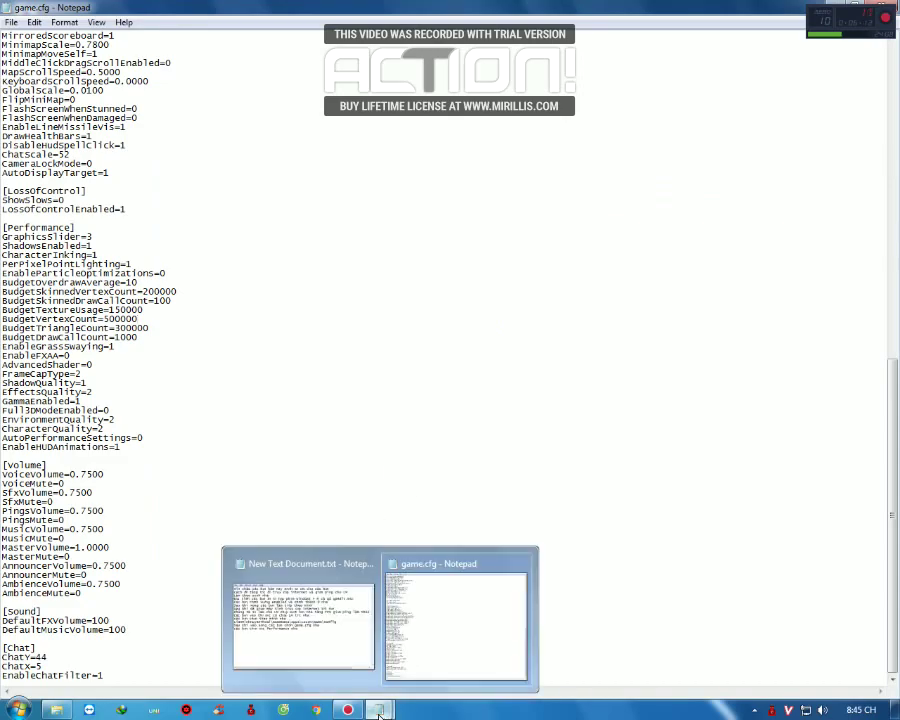
left_click(316, 610)
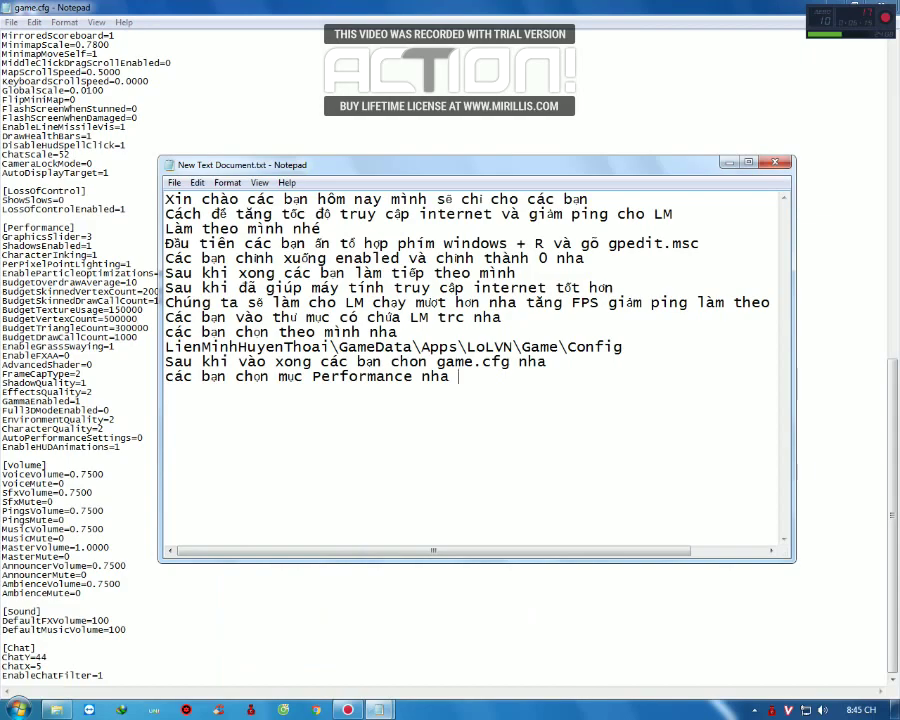
type("chỉ")
type("nh")
type(" tất cả ")
type("=")
key("BackSpace")
type("ar")
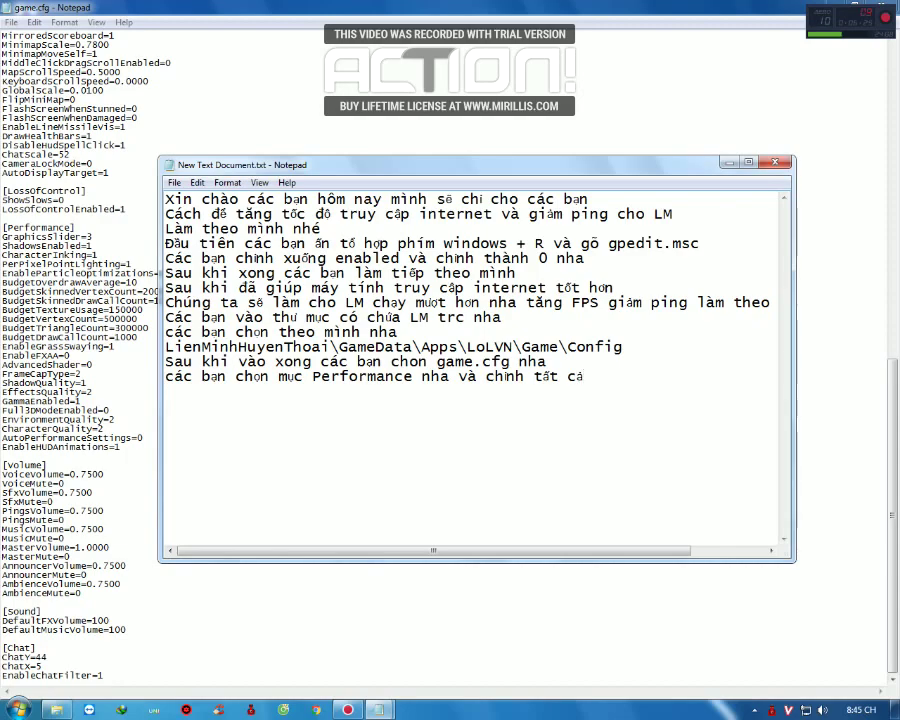
type("thành 0 tru6")
key("BackSpace")
type("ừ cái")
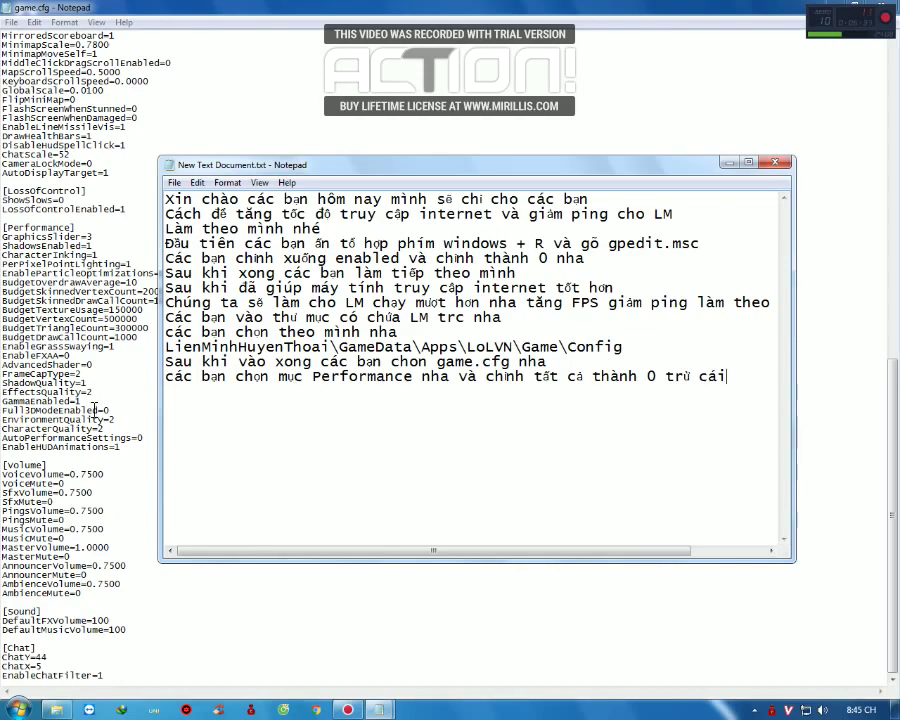
Copy the setting name FrameCapType from the Performance section of game.cfg, undoing the accidental paste over it.
left_click(14, 374)
left_click_drag(3, 374, 72, 378)
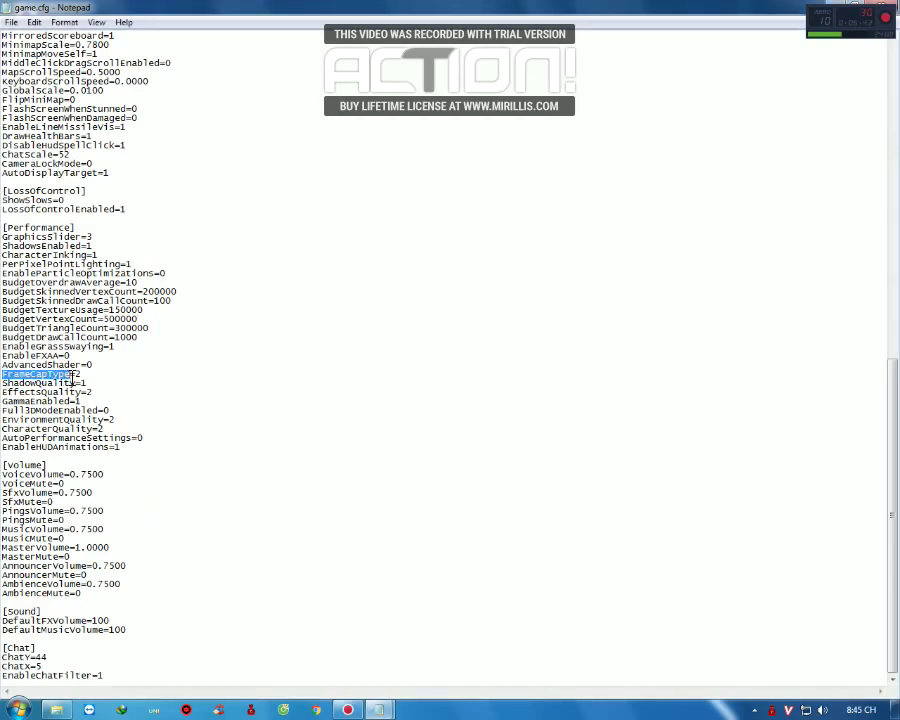
key("ctrl+v")
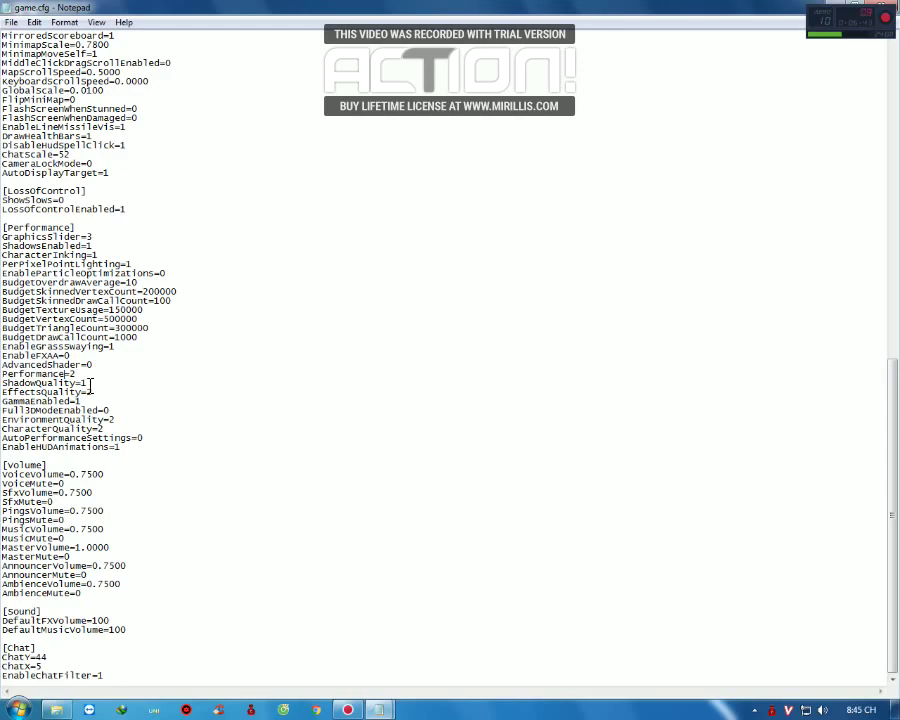
key("ctrl+z")
key("ctrl+c")
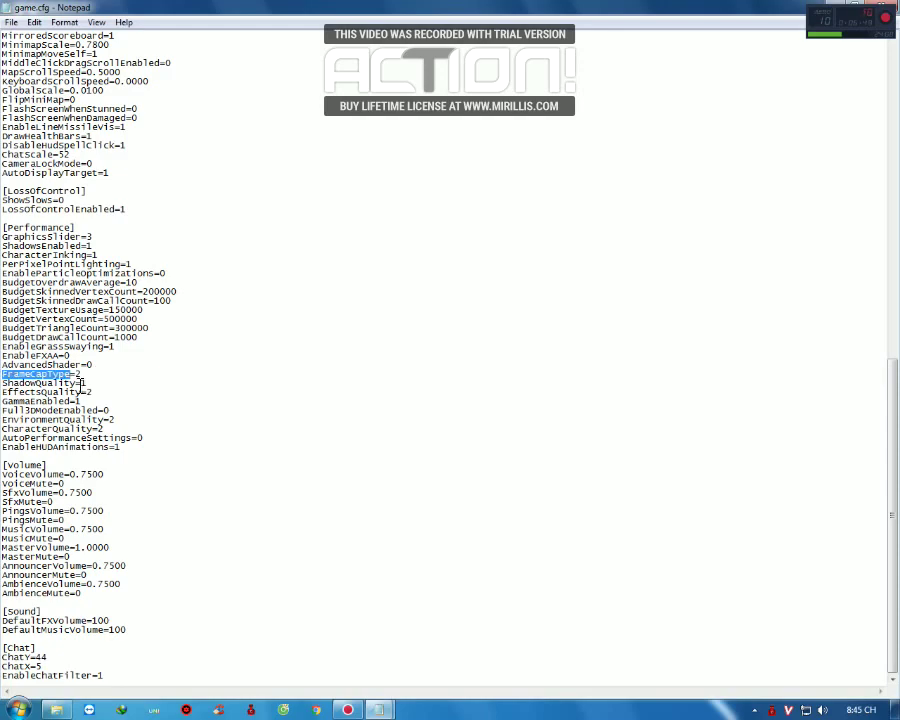
Paste FrameCapType on a new line of the notes and follow it with "và".
mouse_move(378, 708)
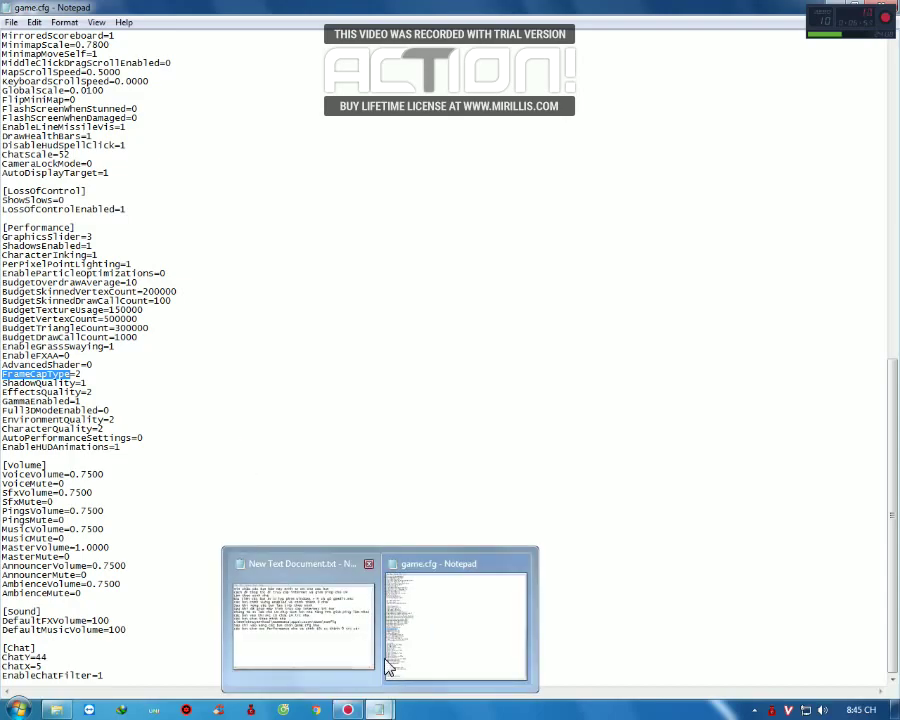
left_click(356, 682)
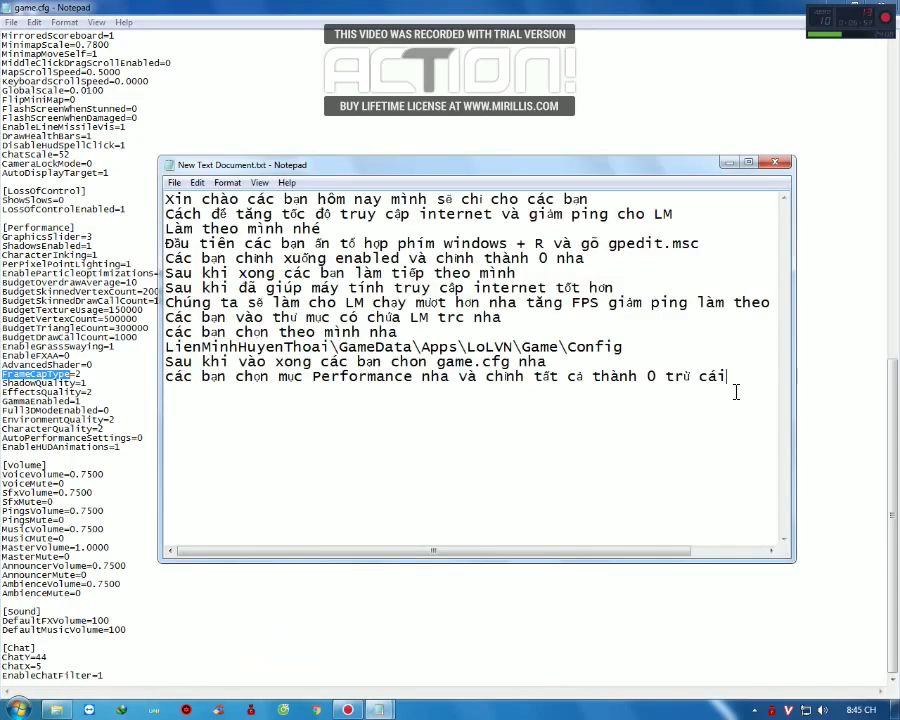
key("ctrl+v")
key("BackSpace")
key("BackSpace")
key("BackSpace")
key("BackSpace")
key("BackSpace")
key("BackSpace")
key("BackSpace")
key("BackSpace")
key("BackSpace")
key("BackSpace")
key("BackSpace")
key("BackSpace")
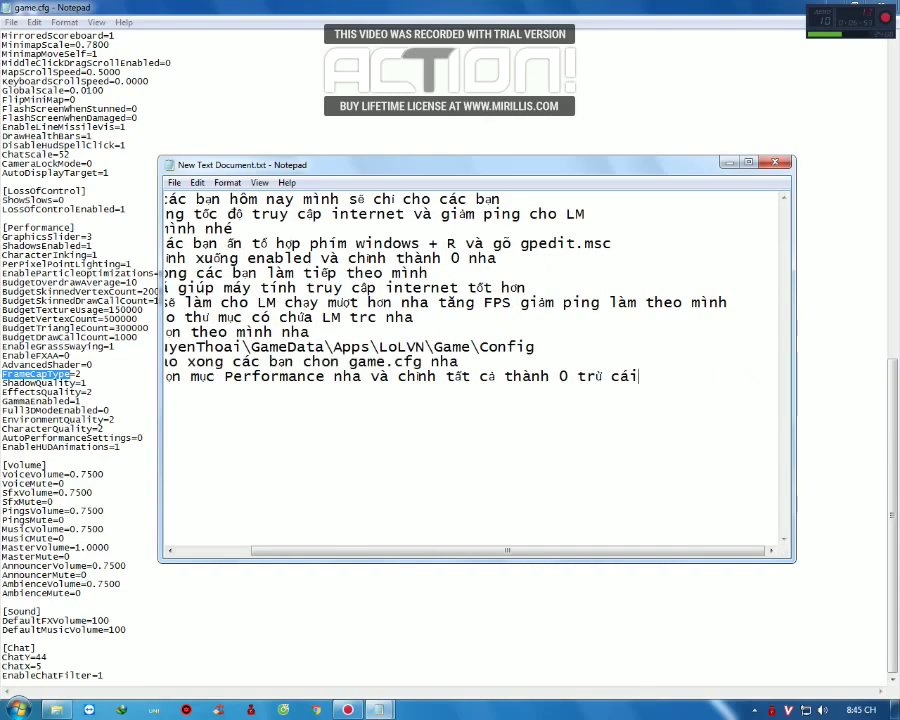
key("Return")
key("ctrl+v")
type("và")
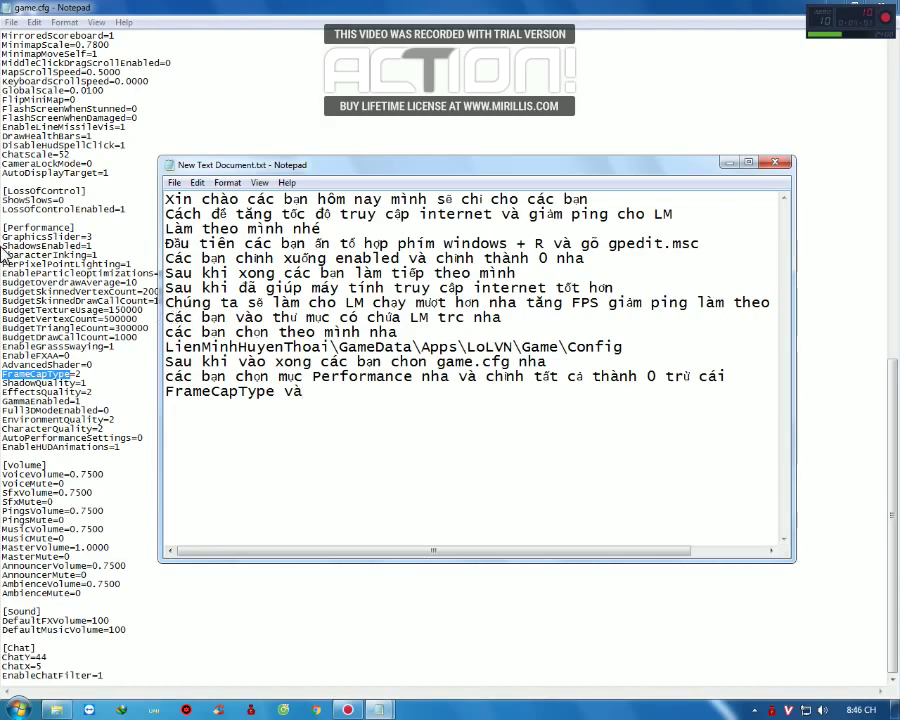
Copy the setting name ShadowsEnabled from game.cfg and paste it after "FrameCapType và" in the notes.
left_click_drag(3, 247, 84, 249)
key("ctrl+c")
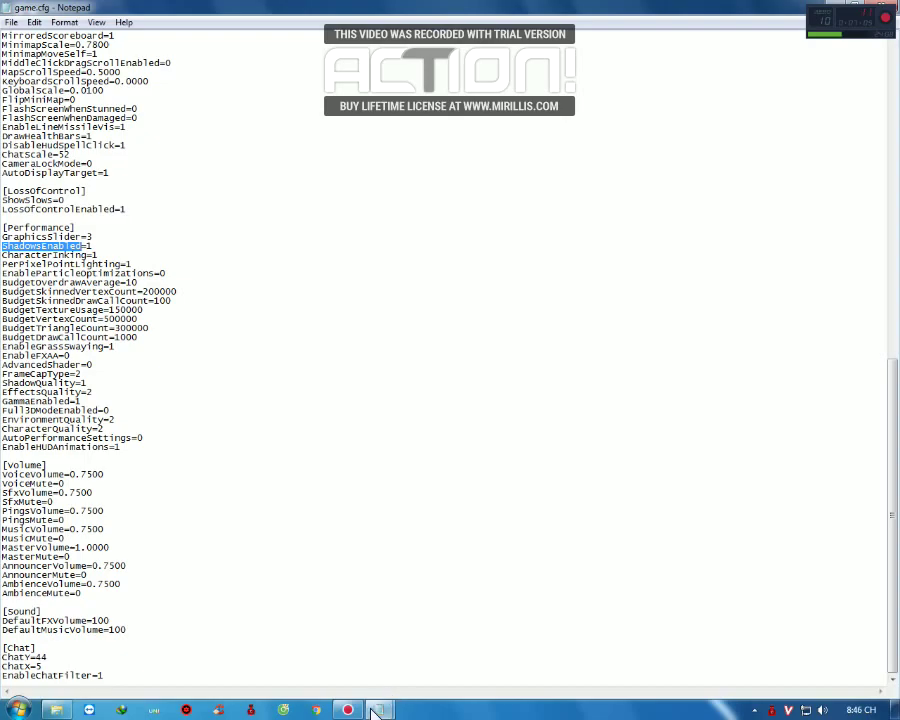
mouse_move(377, 706)
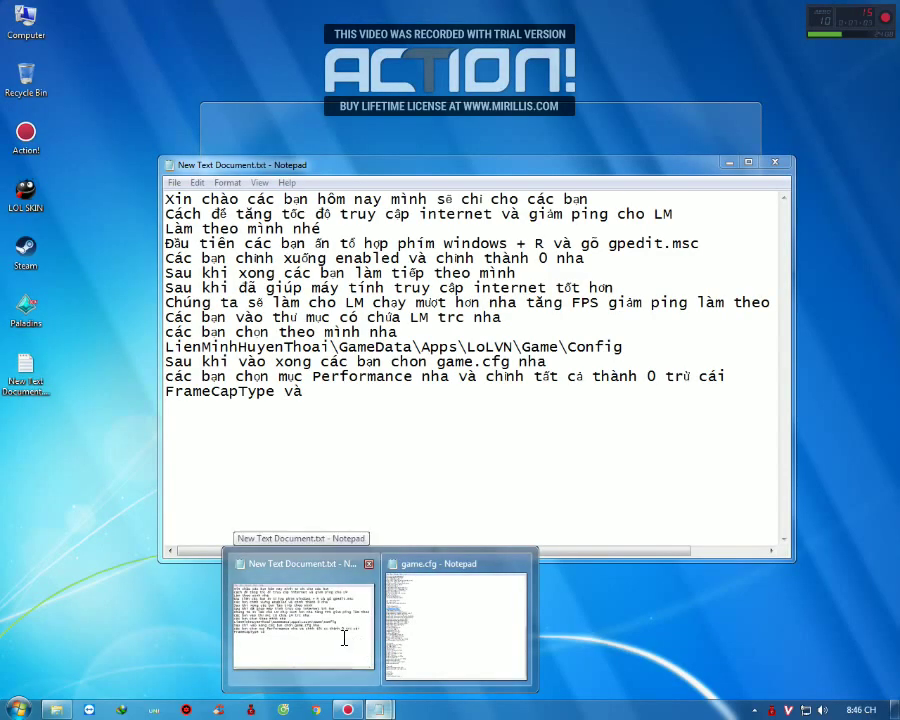
left_click(345, 637)
key("ctrl+v")
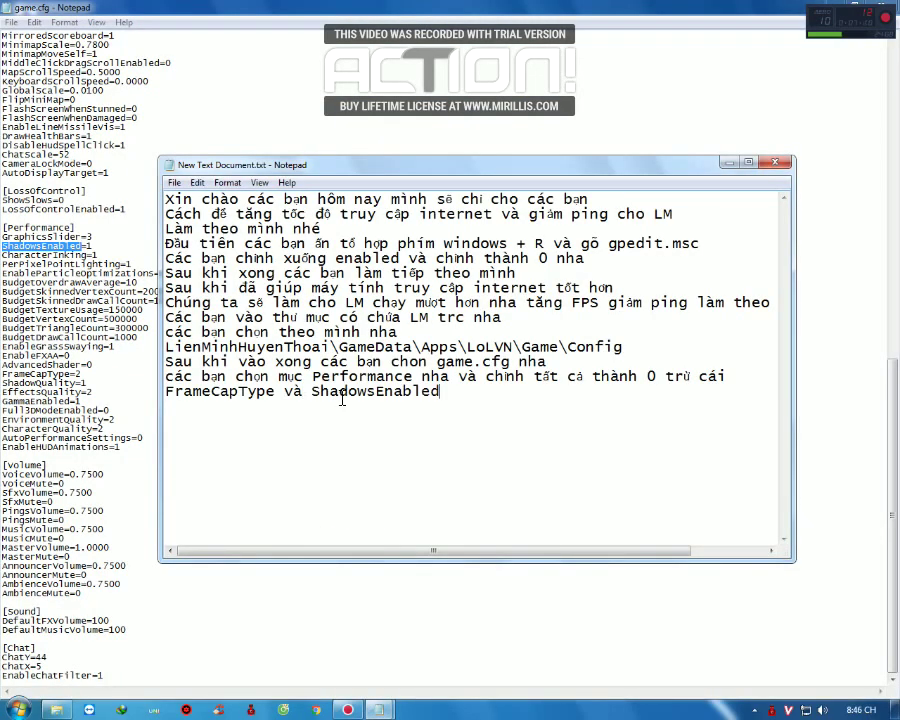
Finish the line with "nha", add the line "Hãy làm theo mình", and minimize the notes.
type("nha ")
type("Hãy làm")
type(" theo mình")
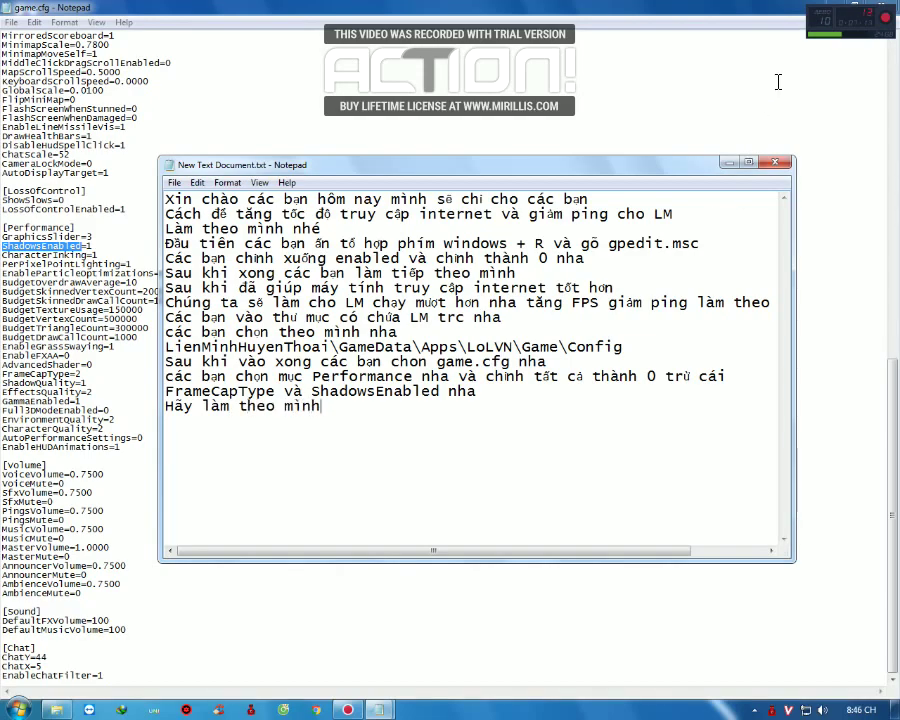
left_click(731, 163)
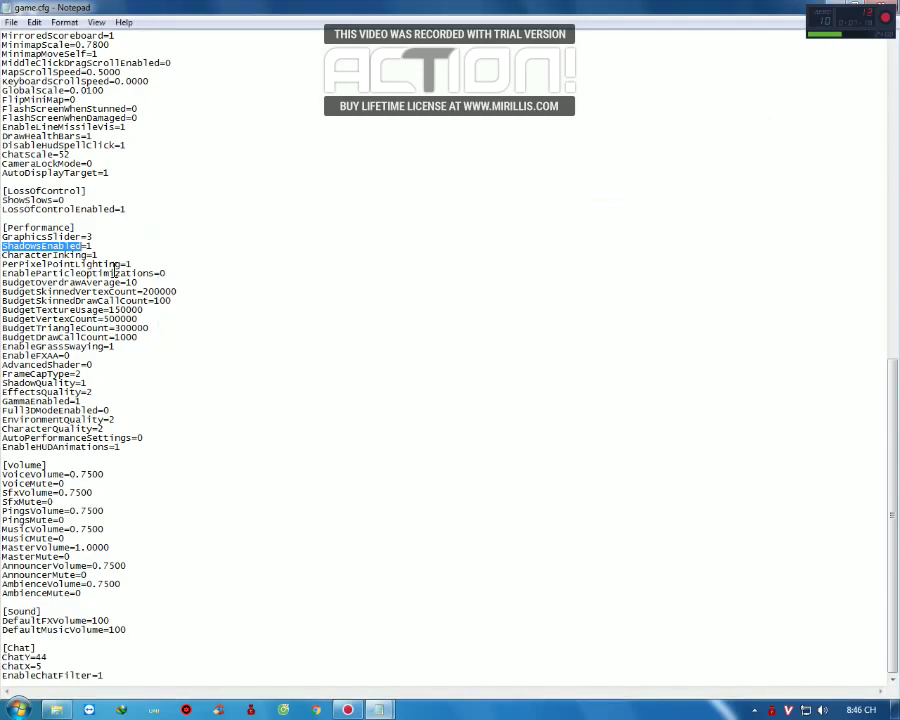
Set GraphicsSlider, CharacterInking, PerPixelPointLighting, BudgetOverdrawAverage, BudgetSkinnedVertexCount and BudgetSkinnedDrawCallCount to 0 in game.cfg.
left_click(98, 238)
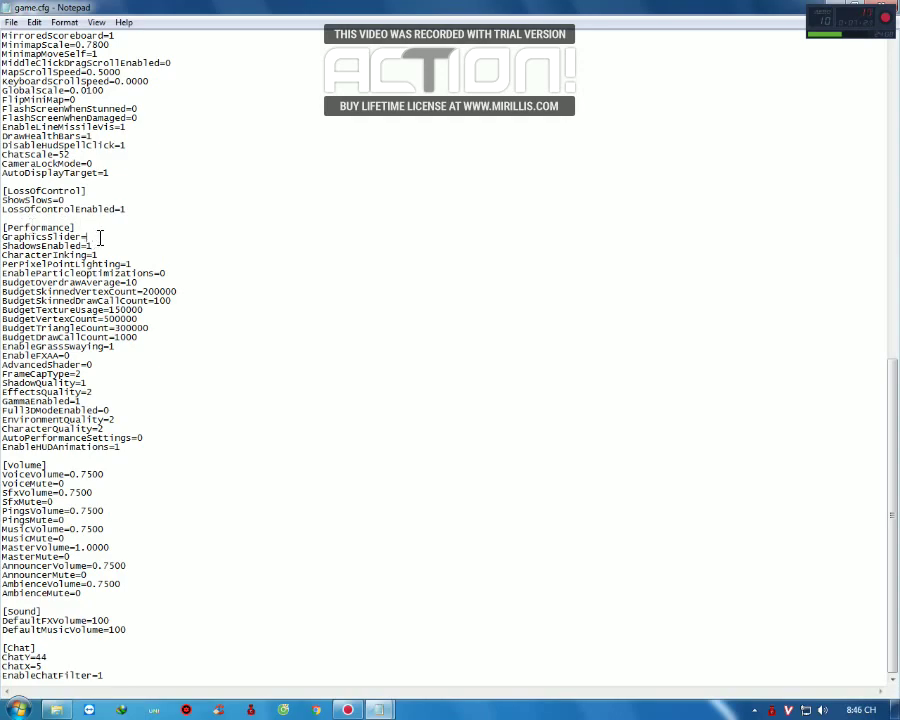
double_click(14, 245)
left_click(118, 257)
left_click(163, 266)
left_click_drag(170, 291, 108, 310)
type("0.")
type("0")
type("10")
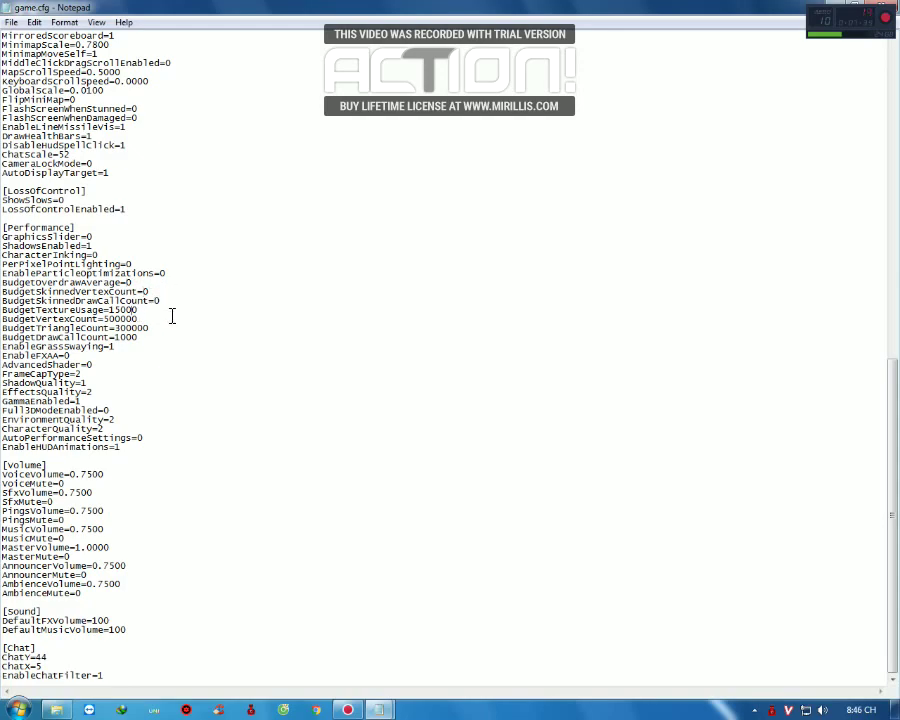
Set BudgetTextureUsage, BudgetVertexCount and BudgetTriangleCount to 0 in the Performance section of game.cfg.
key("Left")
key("BackSpace")
left_click_drag(175, 320, 103, 319)
type("0")
key("BackSpace")
key("BackSpace")
key("BackSpace")
key("BackSpace")
key("BackSpace")
key("BackSpace")
type("0")
Set BudgetDrawCallCount, EnableGrassSwaying, ShadowQuality, EffectsQuality, GammaEnabled, EnvironmentQuality, CharacterQuality and EnableHUDAnimations to 0 in game.cfg.
left_click(140, 340)
key("BackSpace")
key("BackSpace")
key("BackSpace")
key("BackSpace")
type("0")
left_click(121, 350)
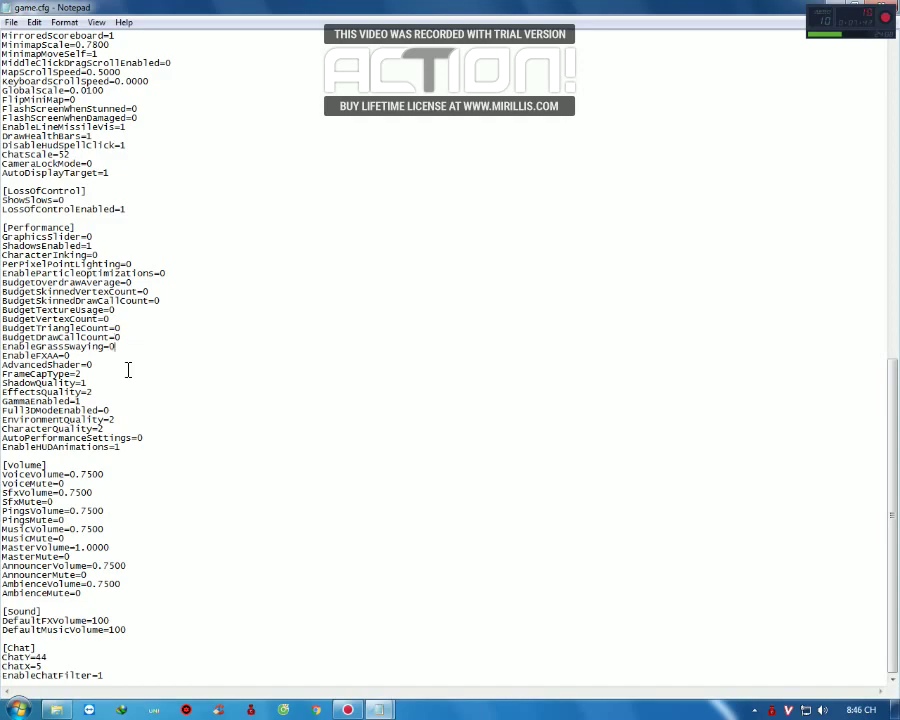
left_click(96, 402)
type("0")
Bring back the notes and add the line "Sau khi các bạn làm xong các bạn tắt đi và nhớ ấn save nha".
mouse_move(377, 709)
left_click(287, 665)
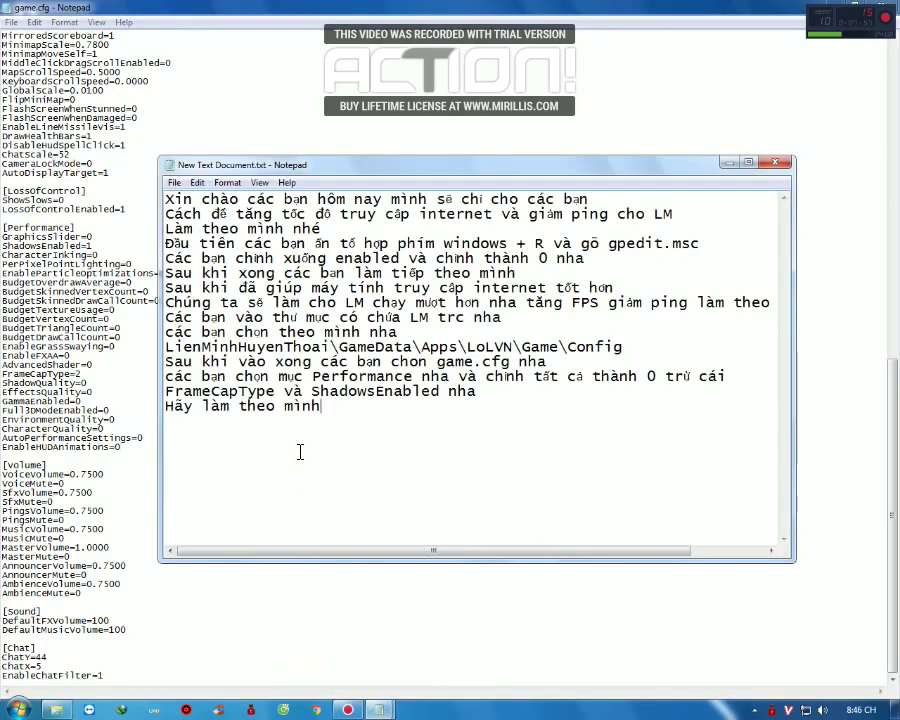
key("Return")
type("Sau khi ")
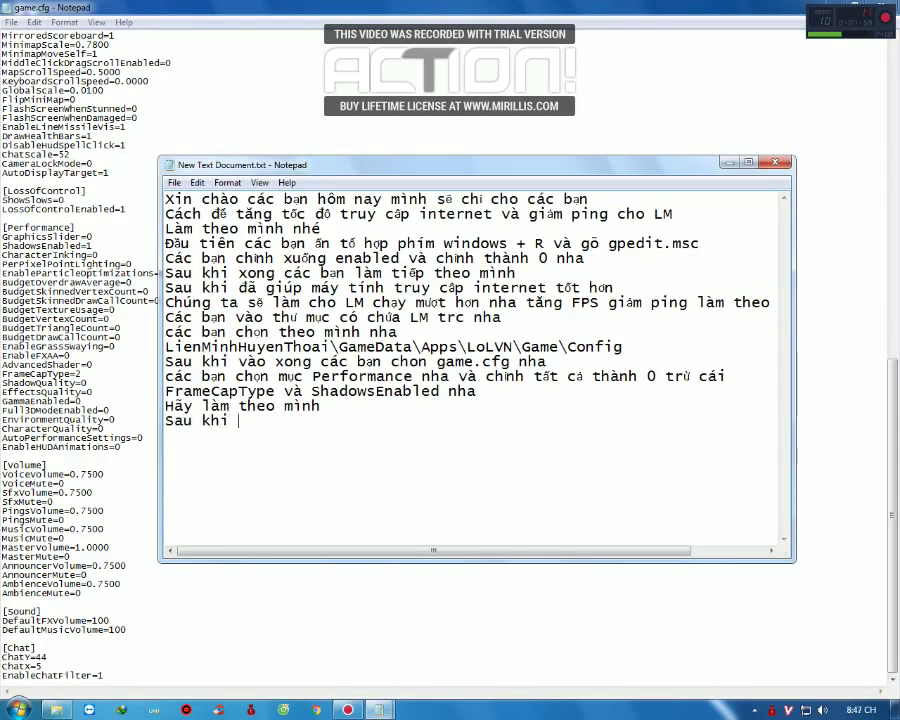
type("các bạn laàm")
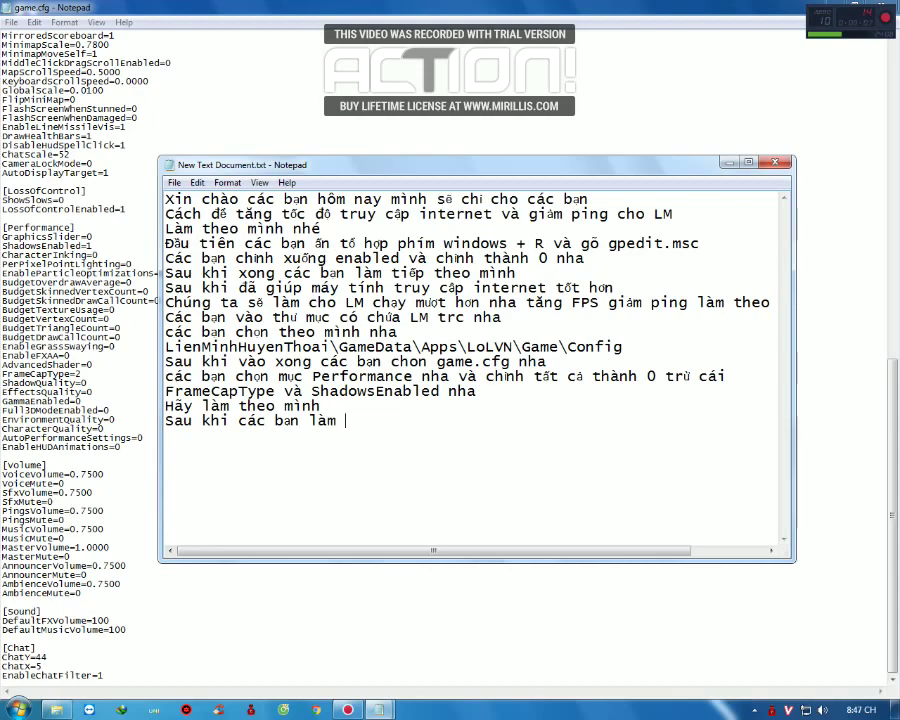
type(" xong các bạn ta")
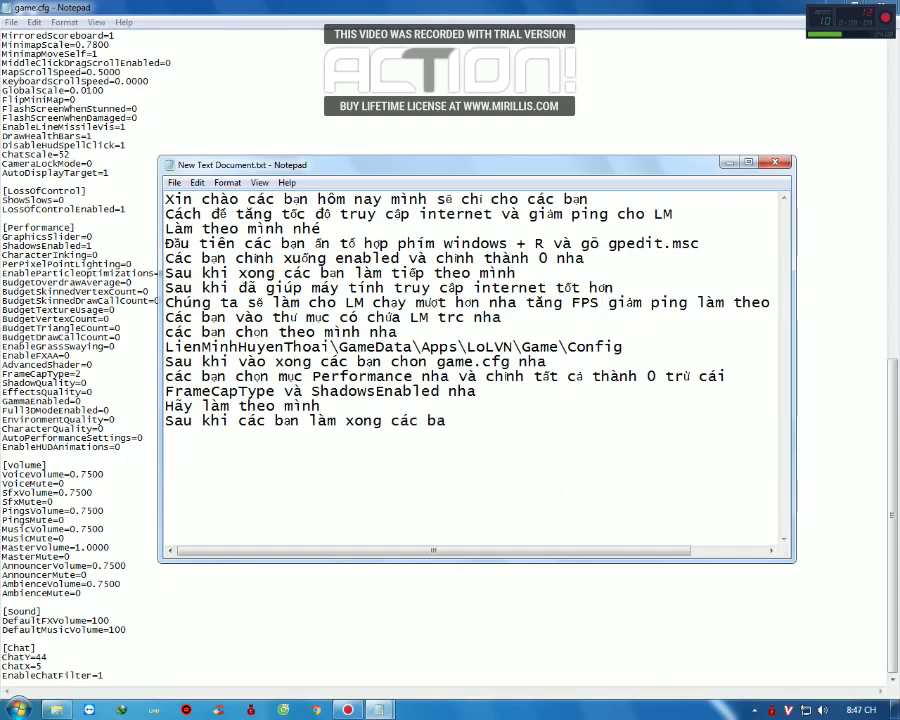
type("ất ")
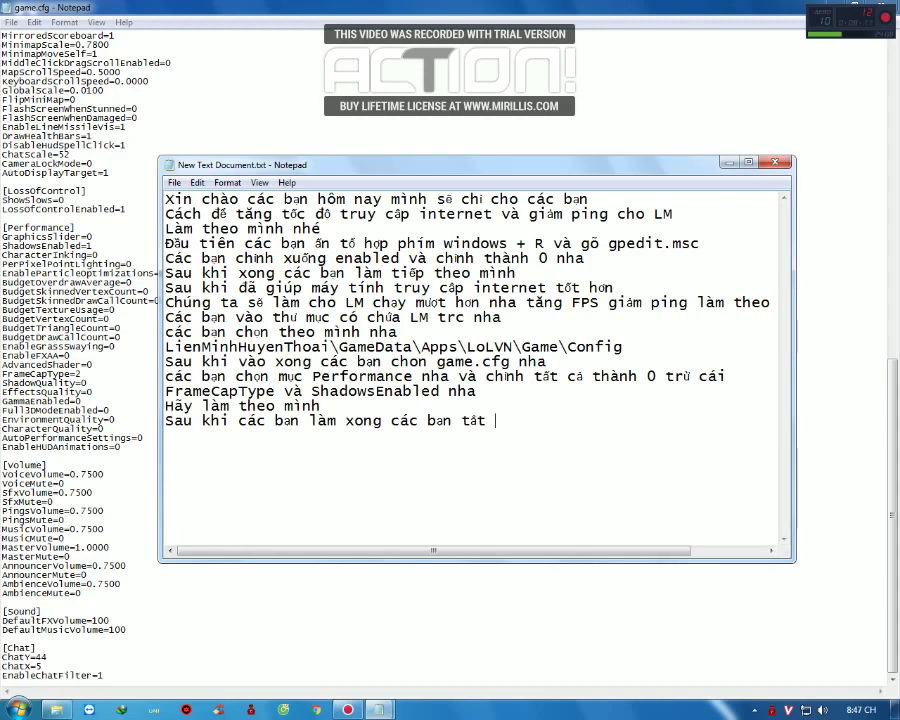
type("đo")
type(" và")
type(" nhớ ")
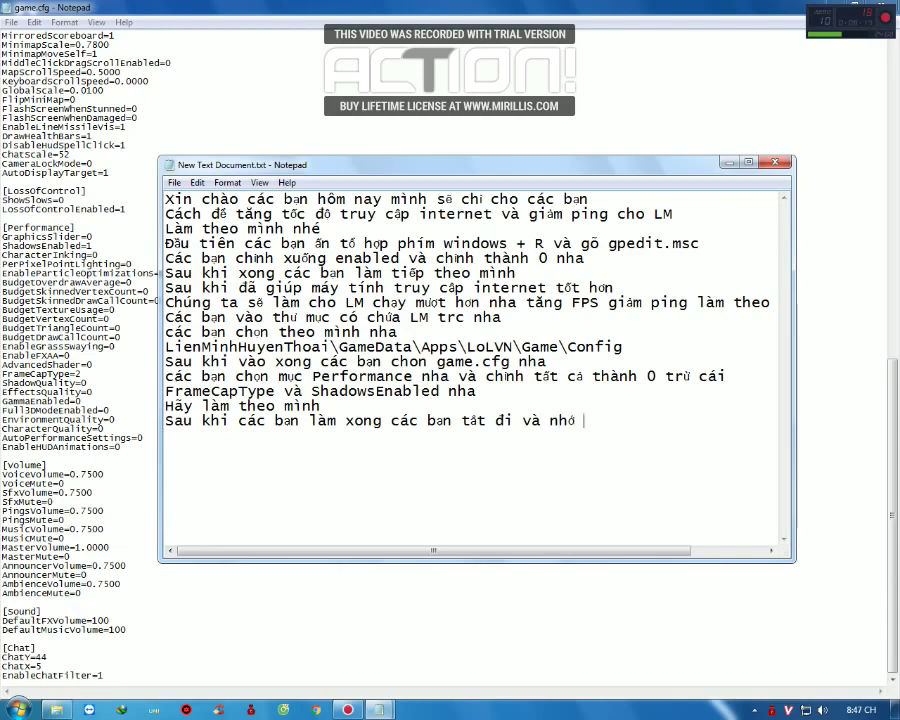
type("ấn save n")
type("ha")
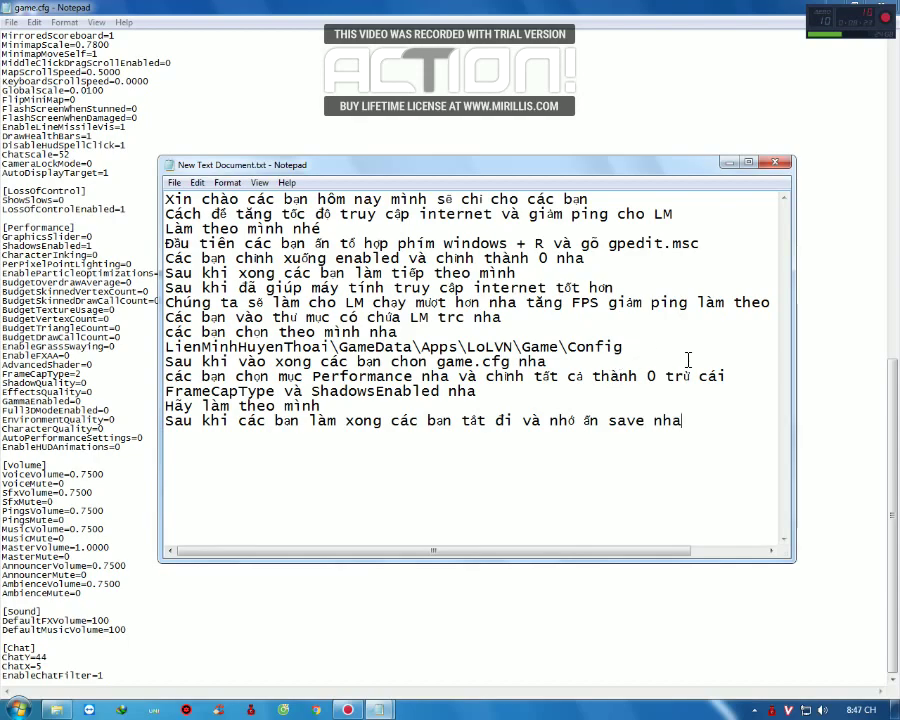
Add the line "Máy mình mạnh nên ko cần chỉnh cái này" to the notes.
key("Return")
type("Mây mình mạnh nen")
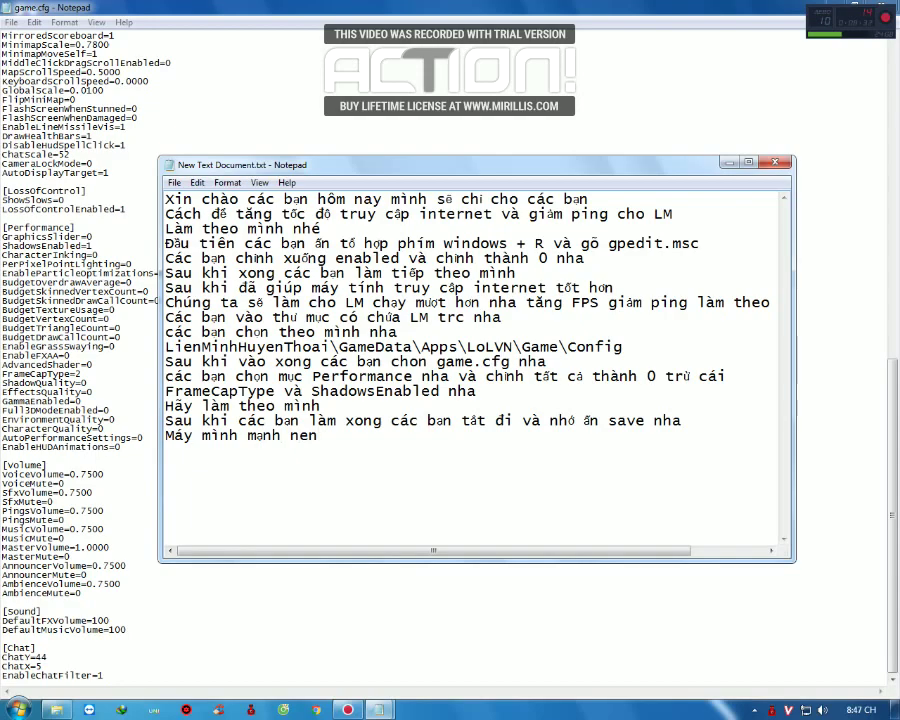
type(" ko câ")
type("n chỉnh")
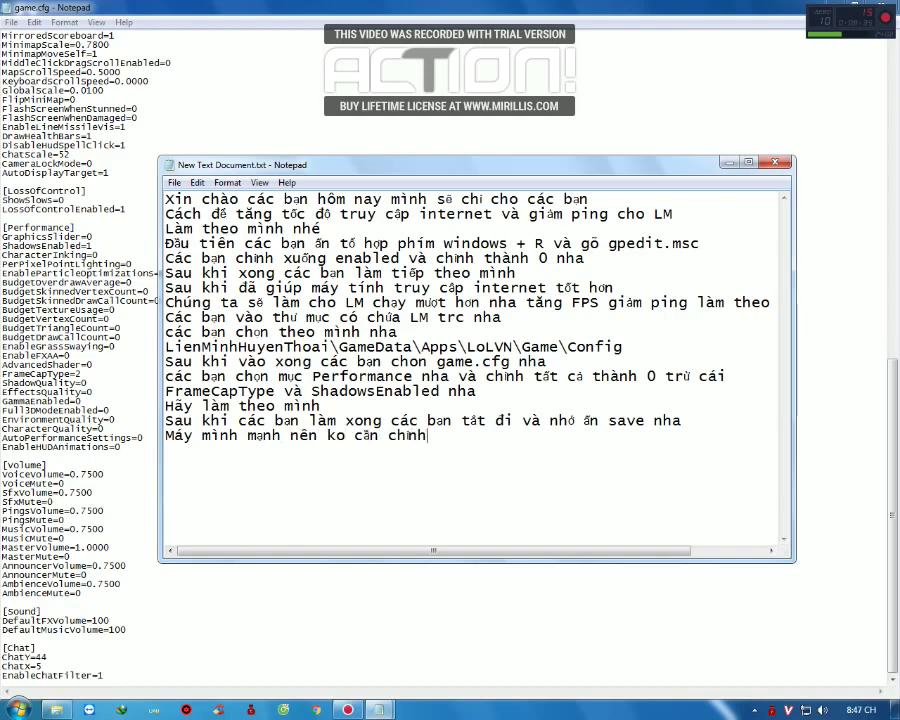
type(" cái này")
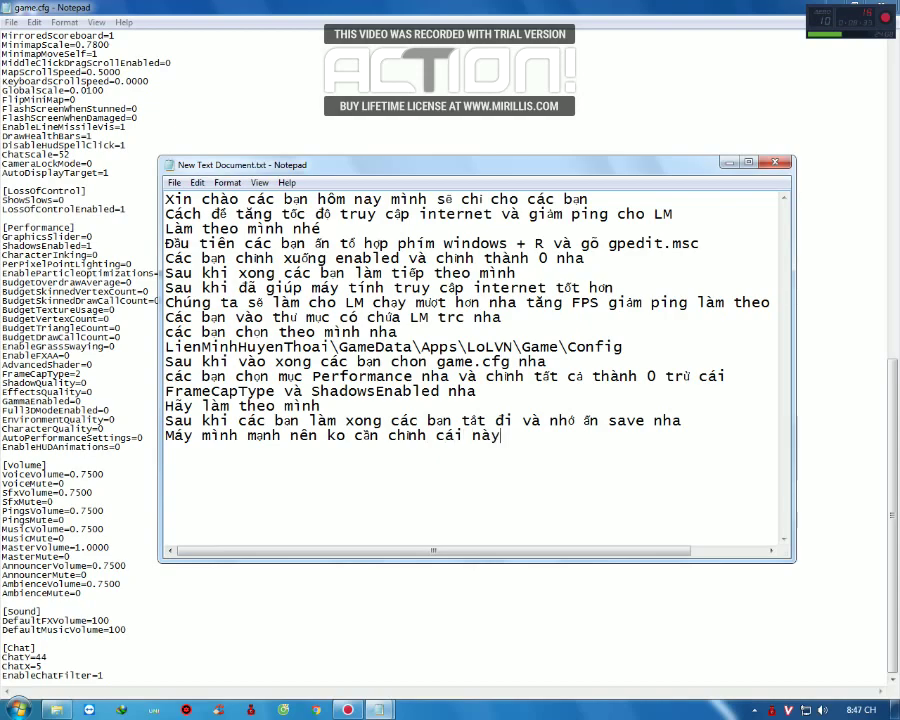
Add the line "Nhưng máy bạn nào yếu thì làm theo cách mình" to the notes.
key("Return")
type("Nhưng m")
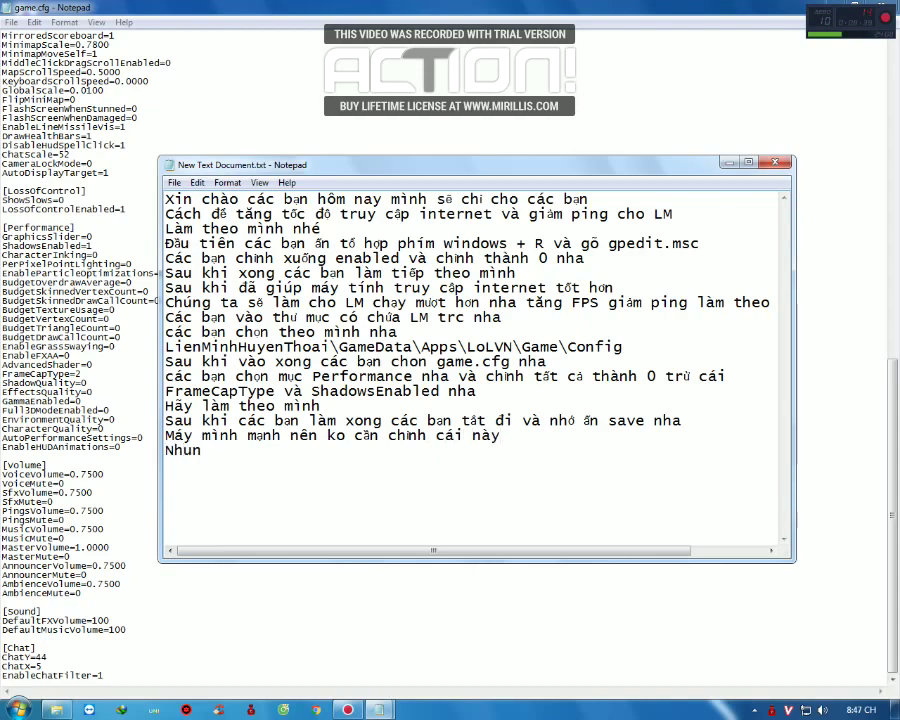
type("áy bạn")
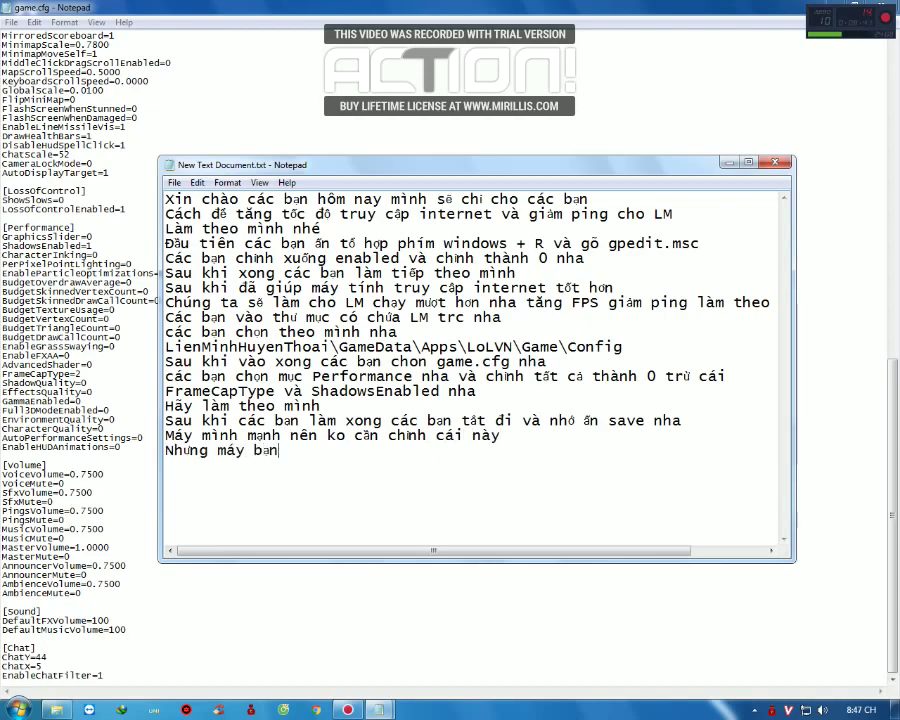
type(" nào yếuht")
key("BackSpace")
key("BackSpace")
type("thì")
type(" làm theo cách")
type(" minh2")
key("BackSpace")
key("BackSpace")
key("BackSpace")
key("BackSpace")
type("ình")
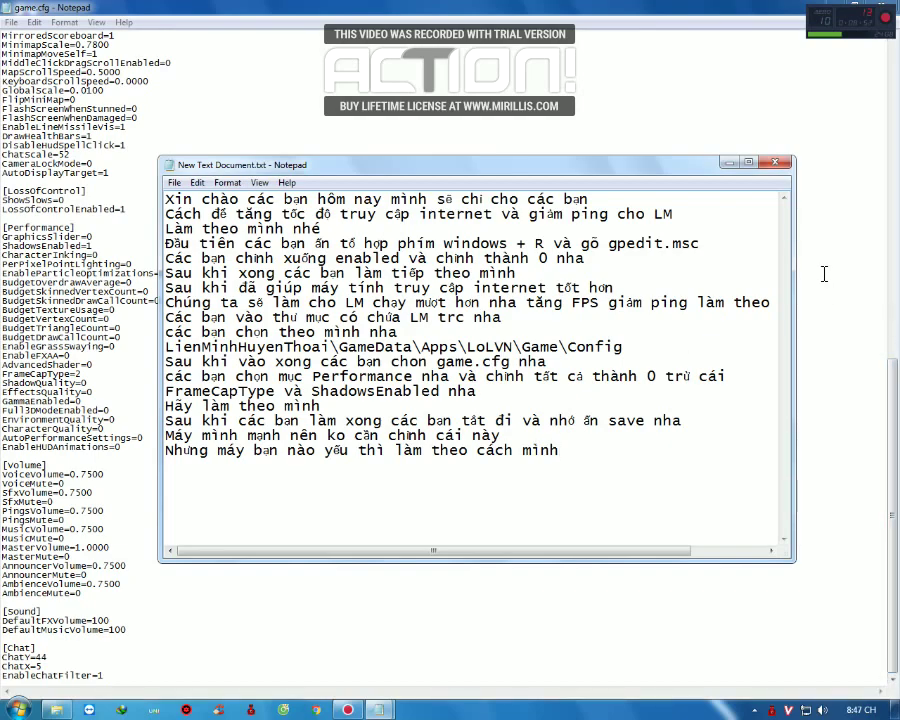
Minimize the notes, close game.cfg without saving its changes, and close the Config folder window.
left_click(728, 162)
left_click(890, 8)
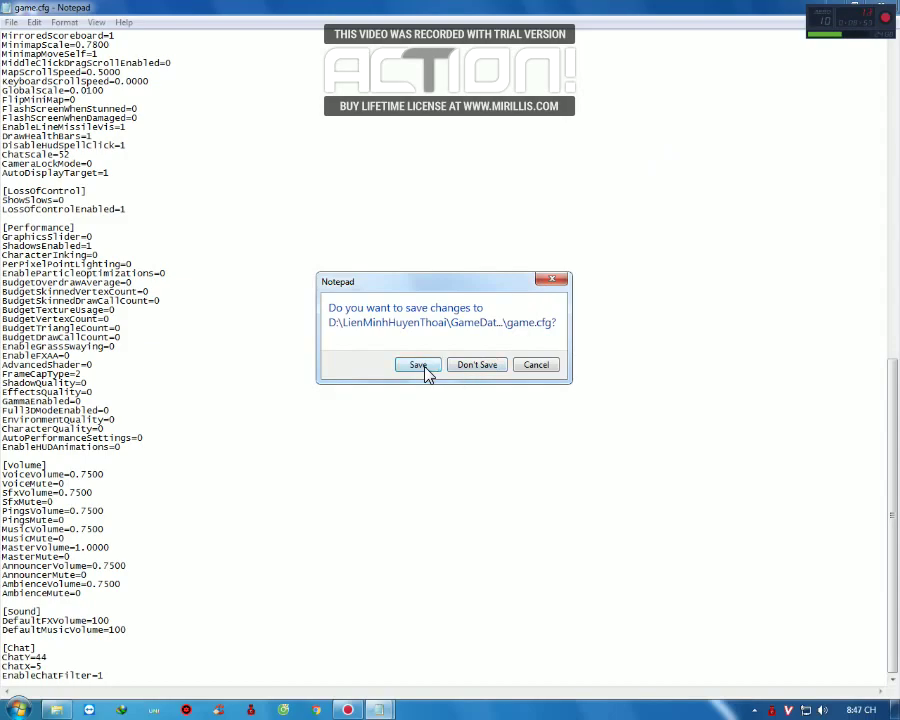
left_click(463, 372)
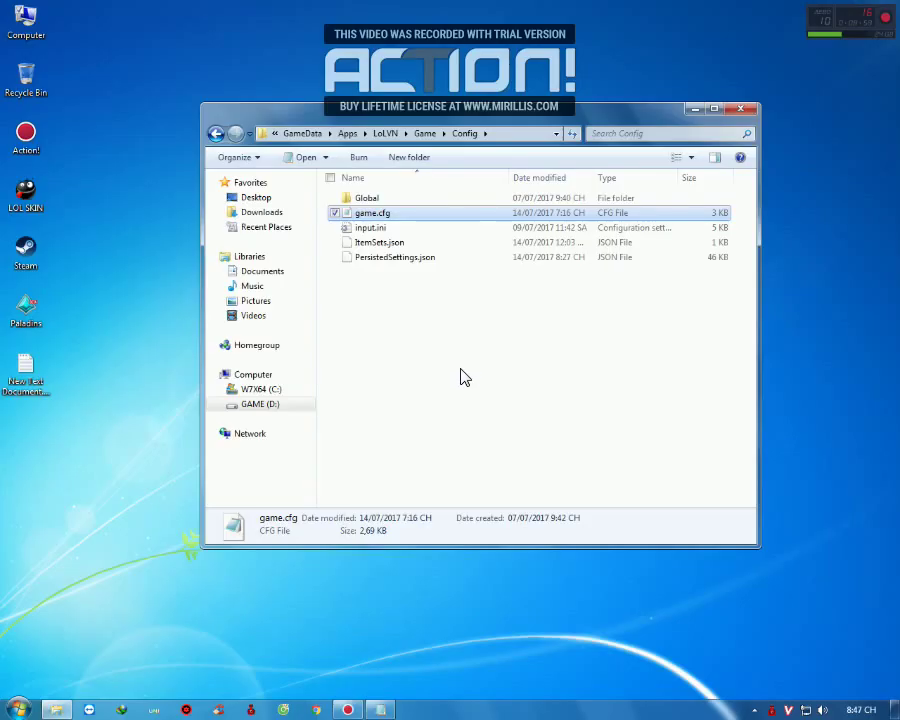
left_click(745, 113)
Bring back the notes and add the line "Sau khi xong các bạn vào LM".
left_click(378, 709)
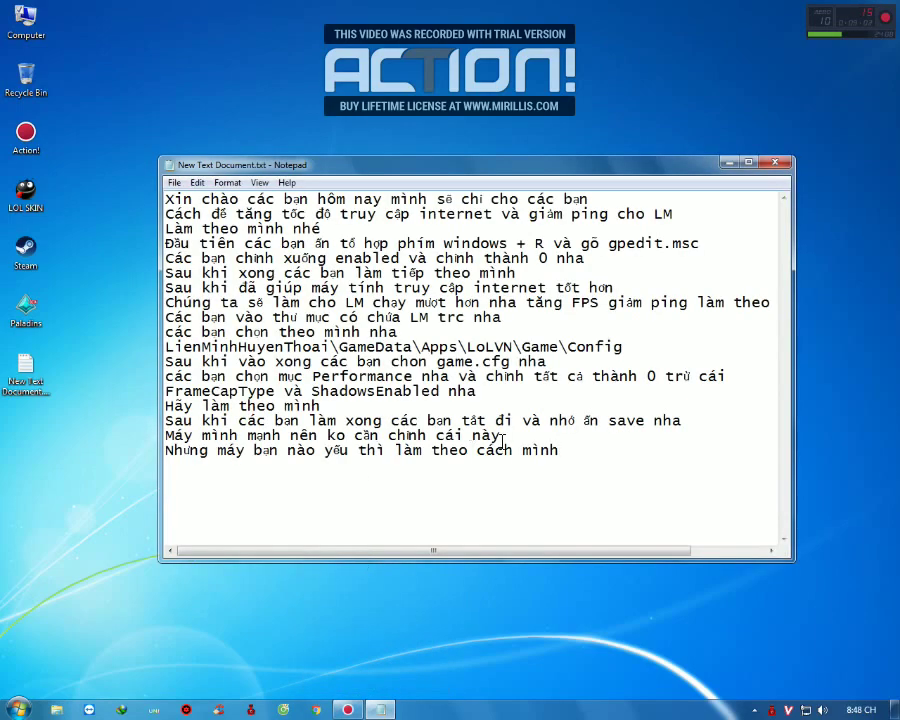
type("Sau khi xong các b")
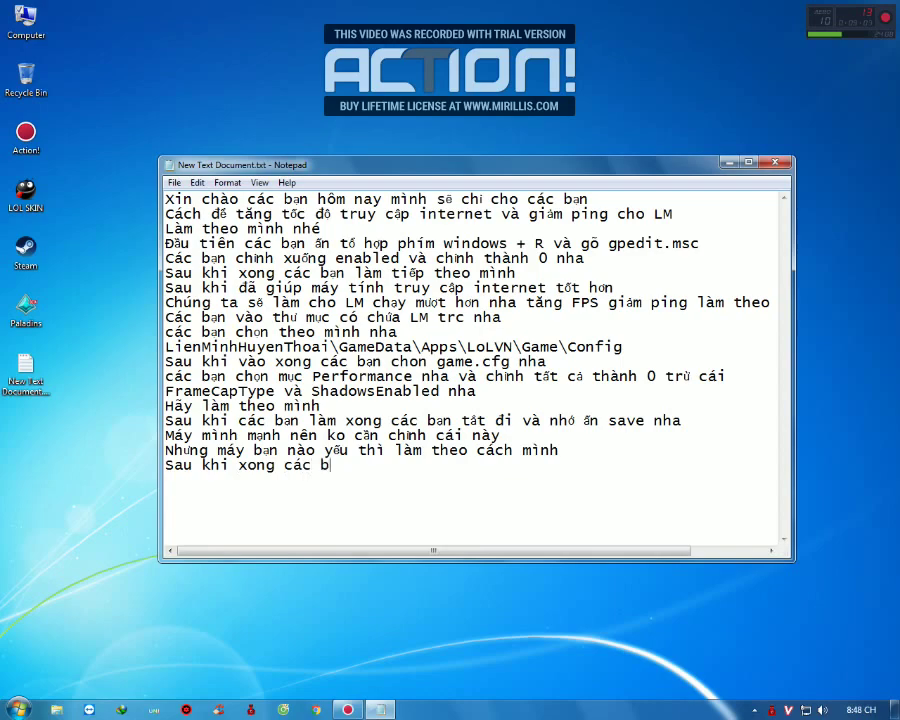
type("ạn ca")
key("BackSpace")
key("BackSpace")
type("vào LM")
Minimize the notes, launch League of Legends through Garena+, and move the game client higher on the desktop.
left_click(732, 162)
left_click(249, 708)
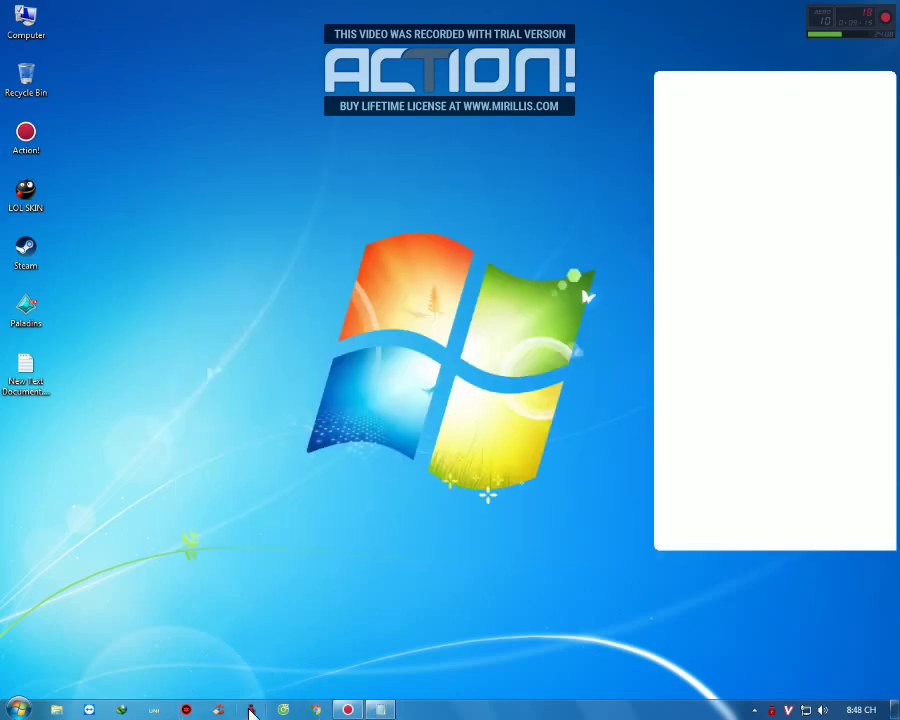
mouse_move(673, 468)
left_click(577, 494)
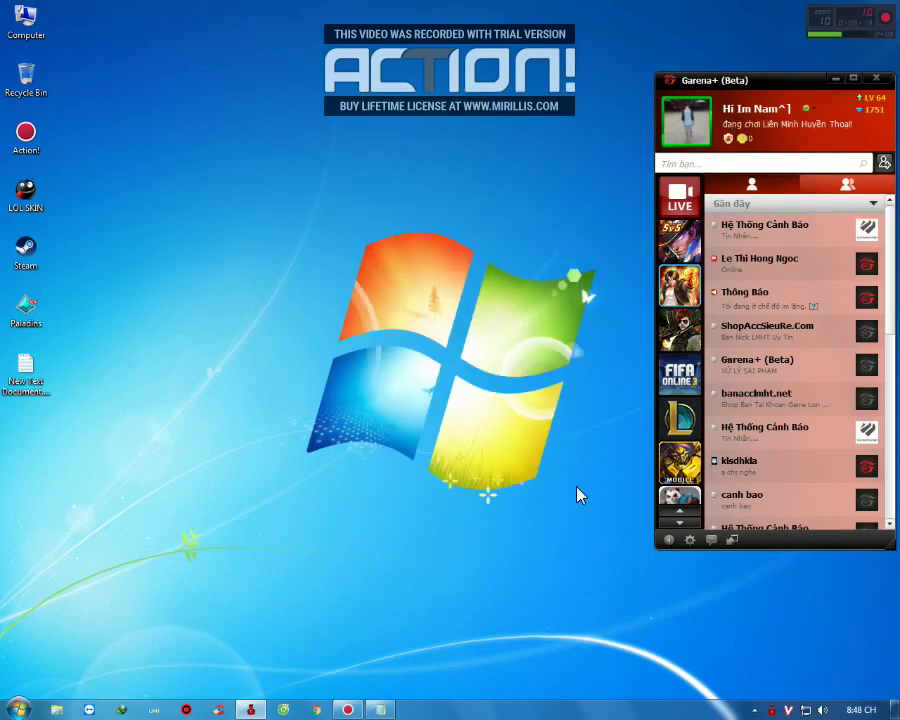
left_click(882, 83)
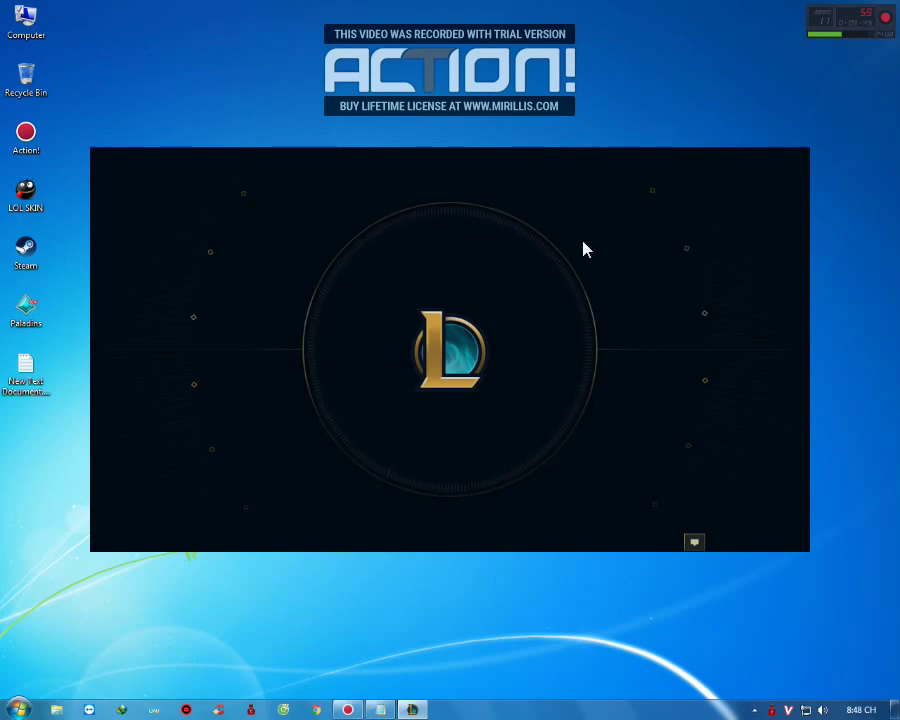
left_click_drag(547, 179, 563, 120)
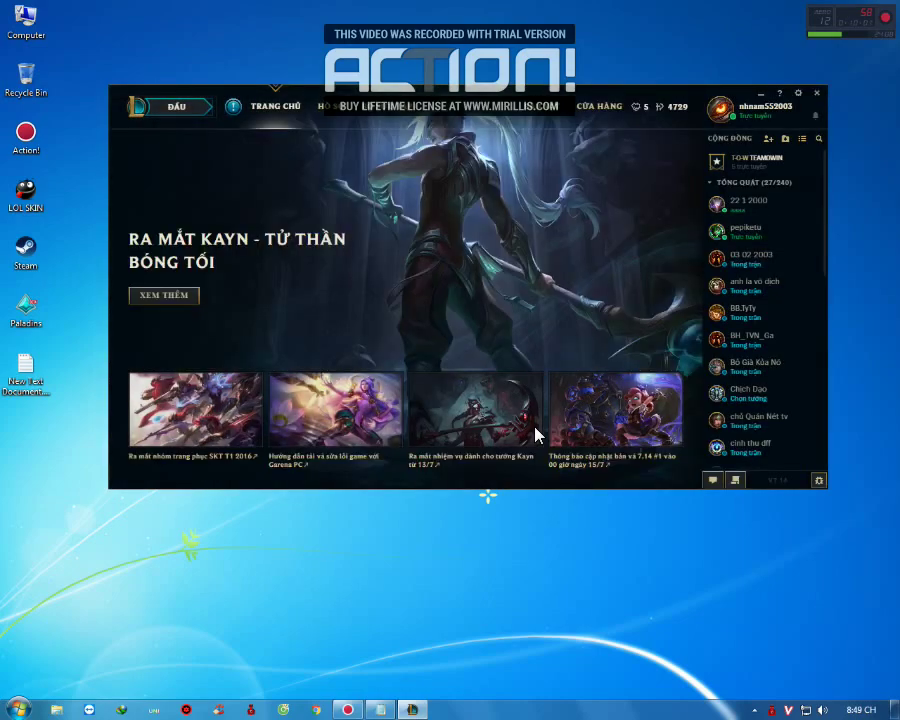
In the client's general settings, toggle Bật Chế độ Cấu Hình Thấp off and on, and enable Tắt client khi trong trận.
left_click(799, 97)
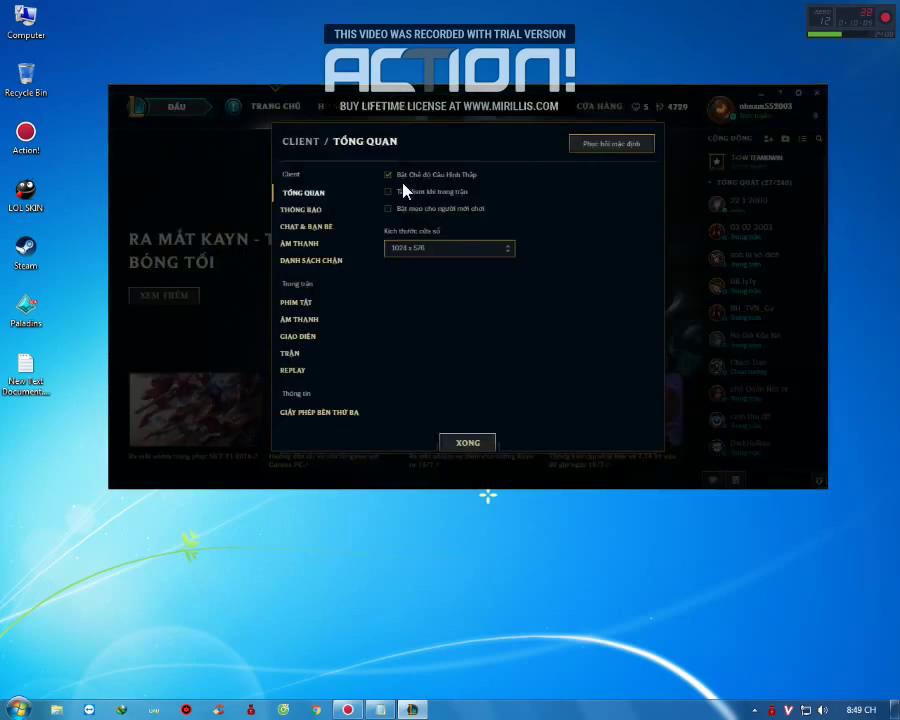
left_click(391, 176)
left_click(391, 176)
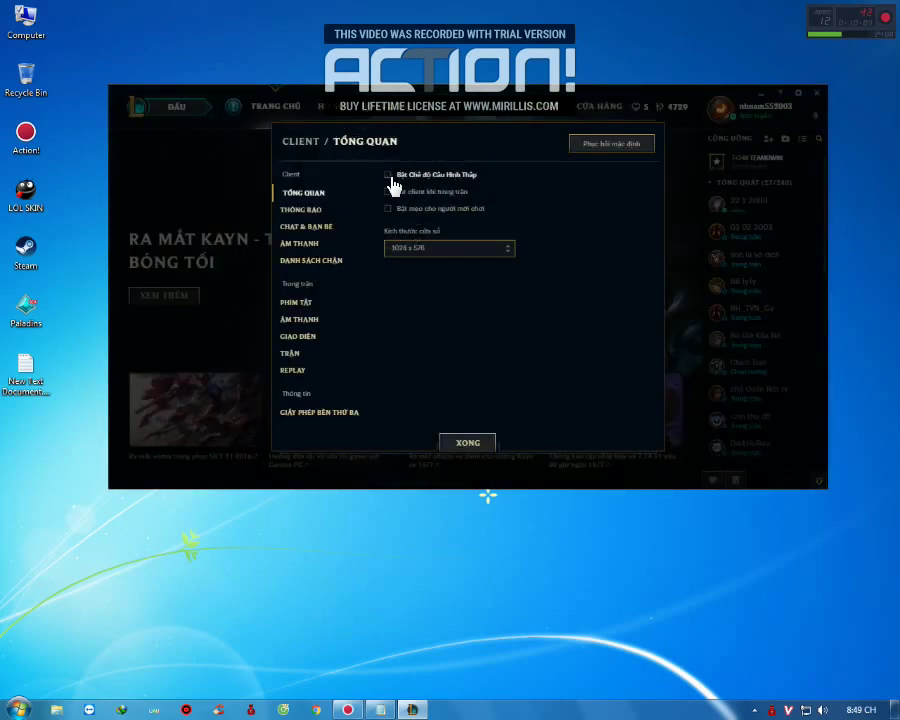
left_click(394, 184)
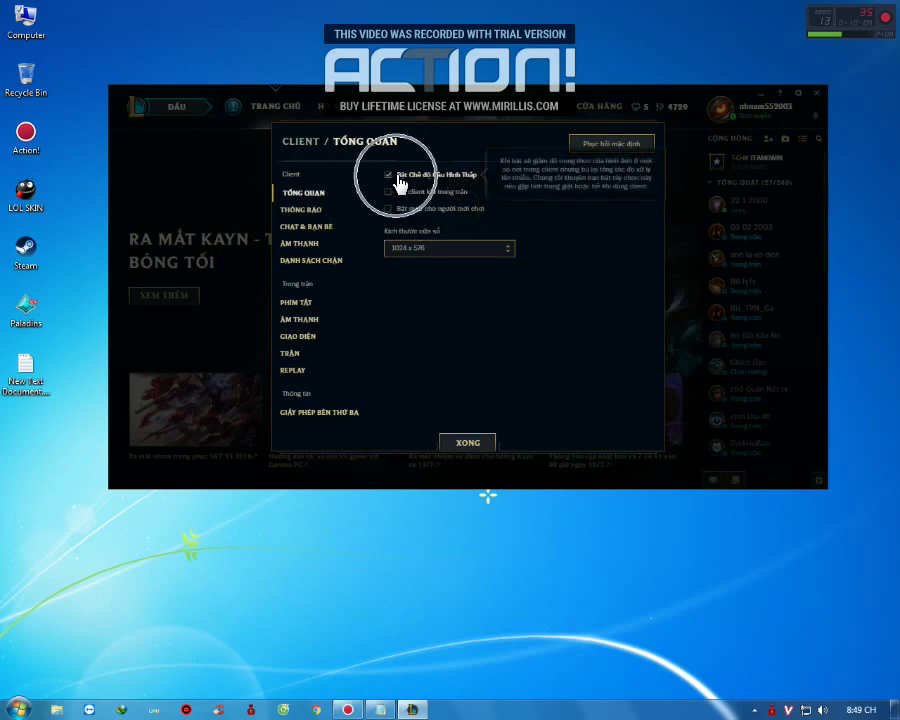
left_click(419, 196)
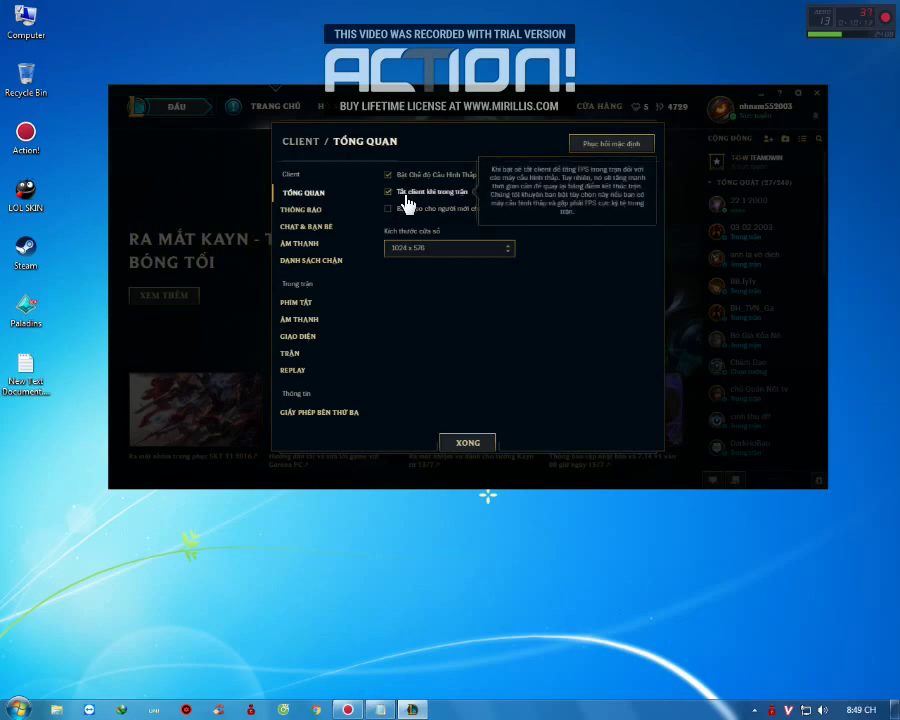
Switch to the Notepad notes and add a line reading "cái tích thứ 2 nếu máy bạn nào yếu thì tích vào nha".
left_click(381, 708)
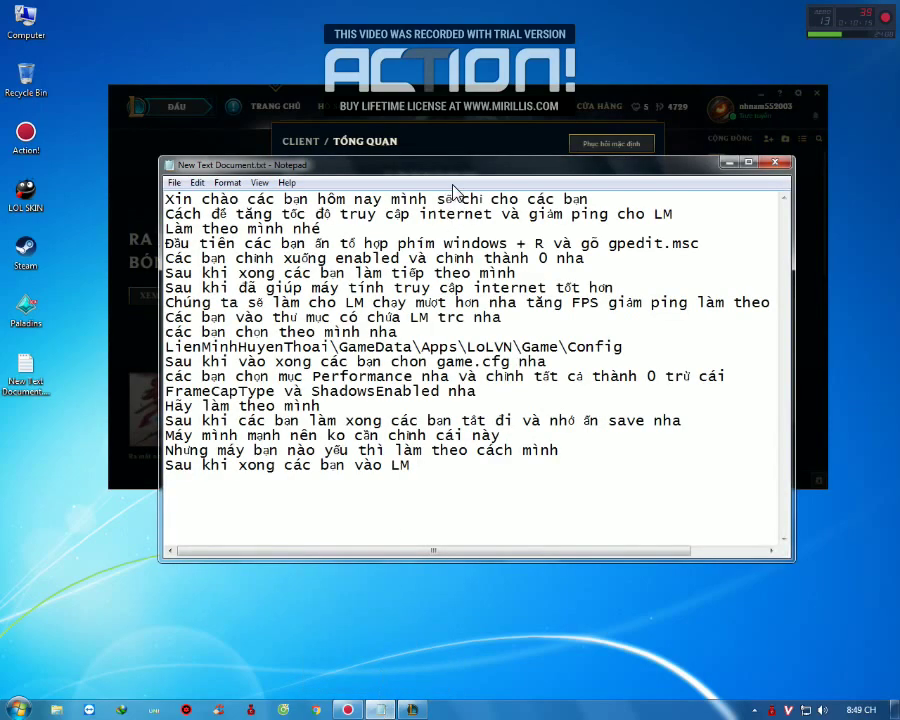
key("Return")
type("cái tc")
key("BackSpace")
type("ích thủ ")
type("2 n")
type("ếu ")
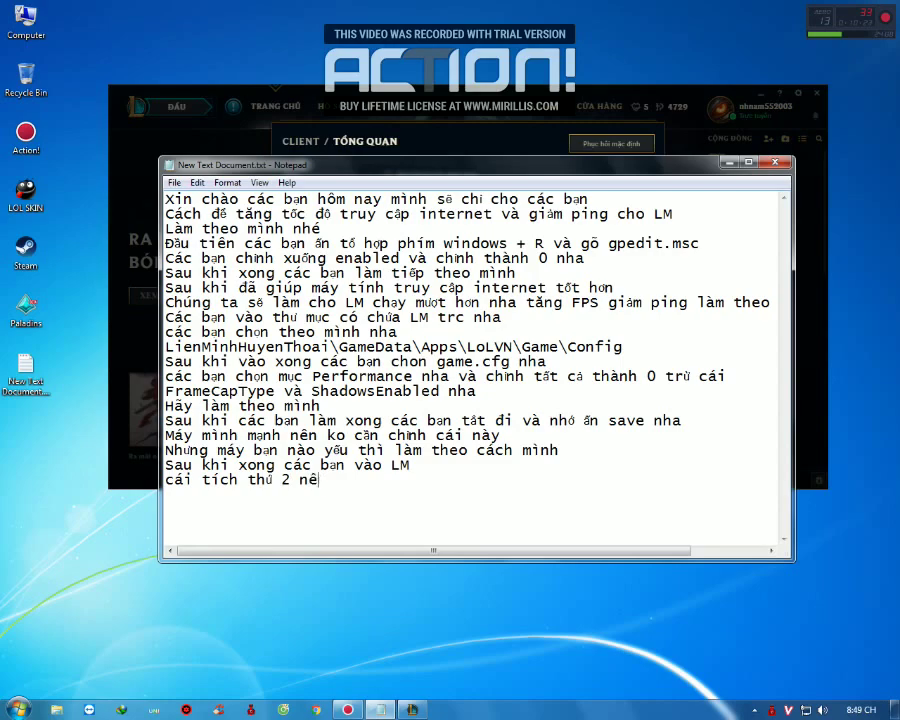
type("máy bạn nào yeu")
type("e ")
type("s")
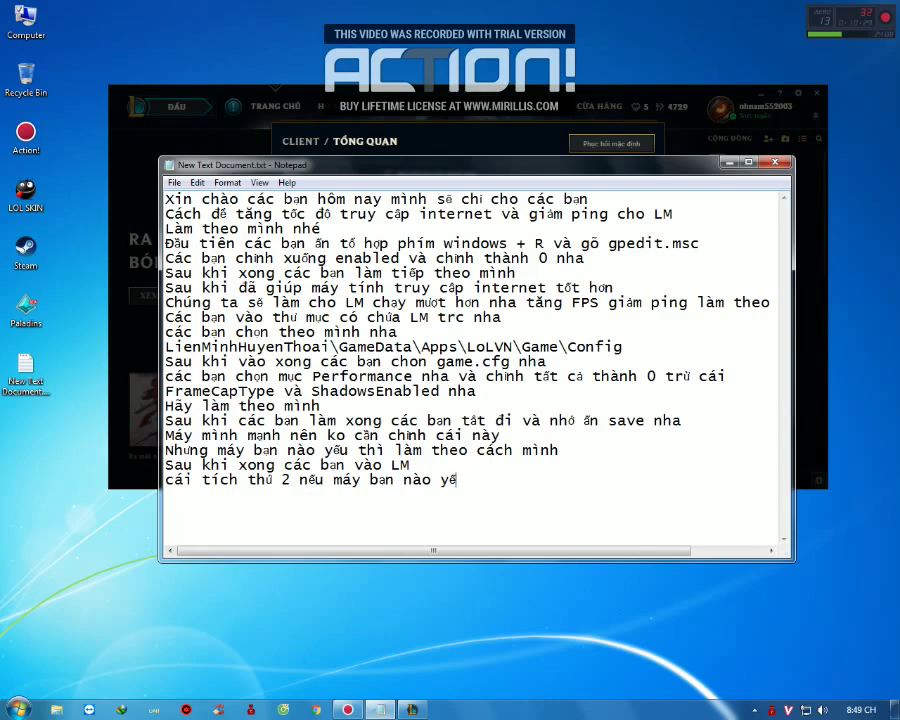
type("uthì tích vào nha")
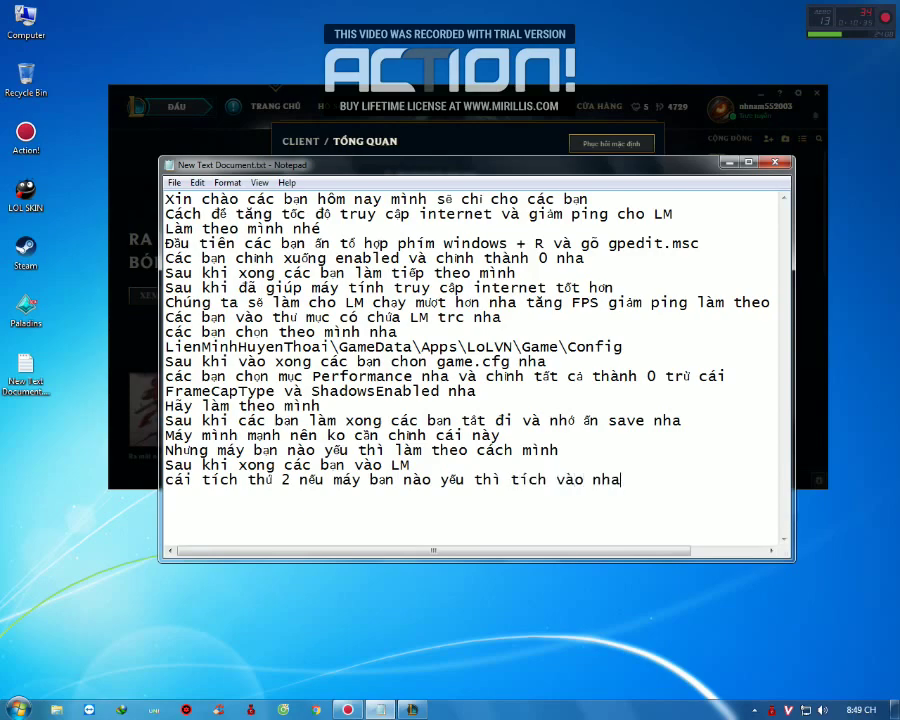
Continue the last line of the notes with "còn máy bạn nào mạnh thì khỏi".
type(" còn máy bạn nao")
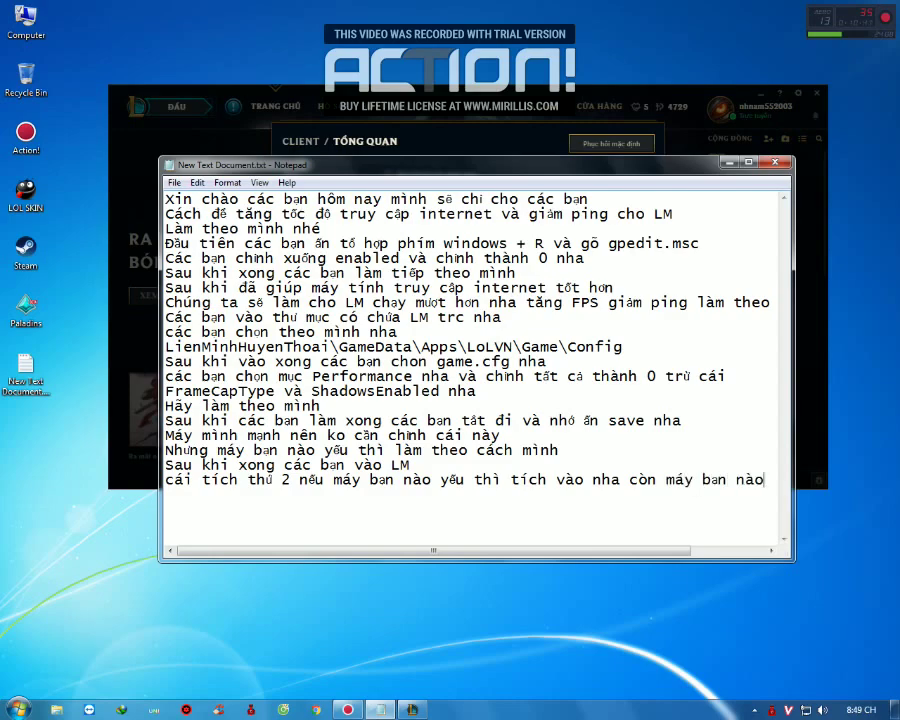
type(" yeu")
key("BackSpace")
key("BackSpace")
key("BackSpace")
type("mạnh thì khỏi")
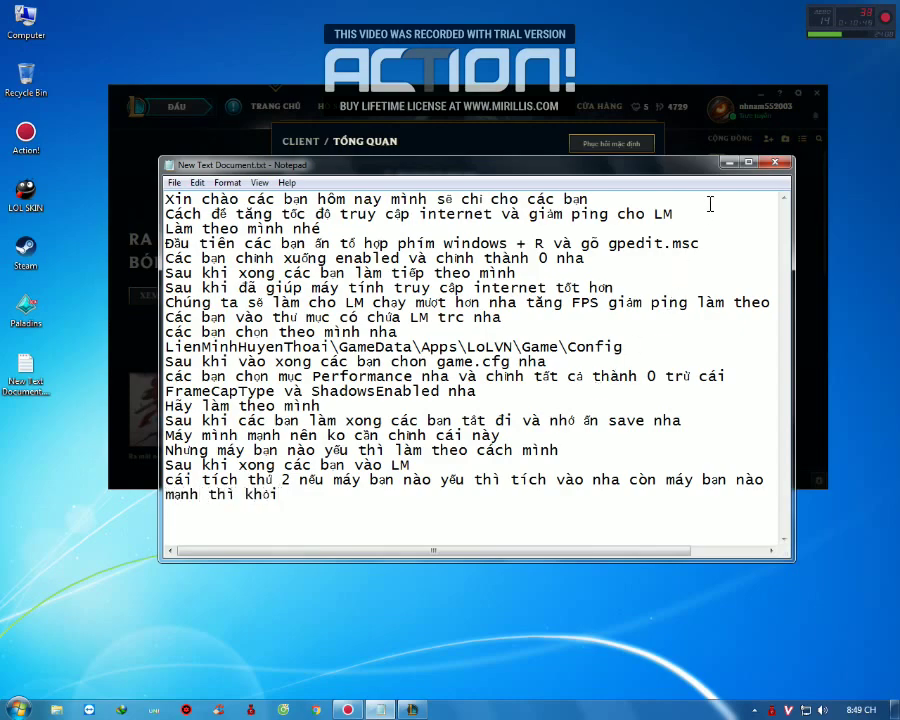
Back in the League of Legends client, disable Tắt client khi trong trận, look through the other settings pages, and close the settings.
left_click(729, 162)
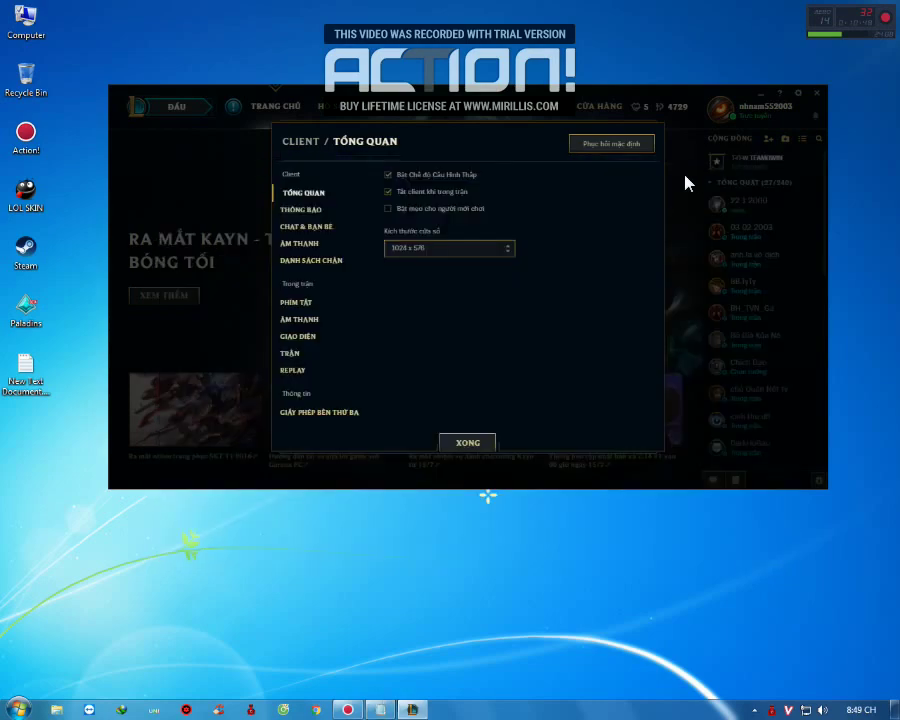
left_click(392, 192)
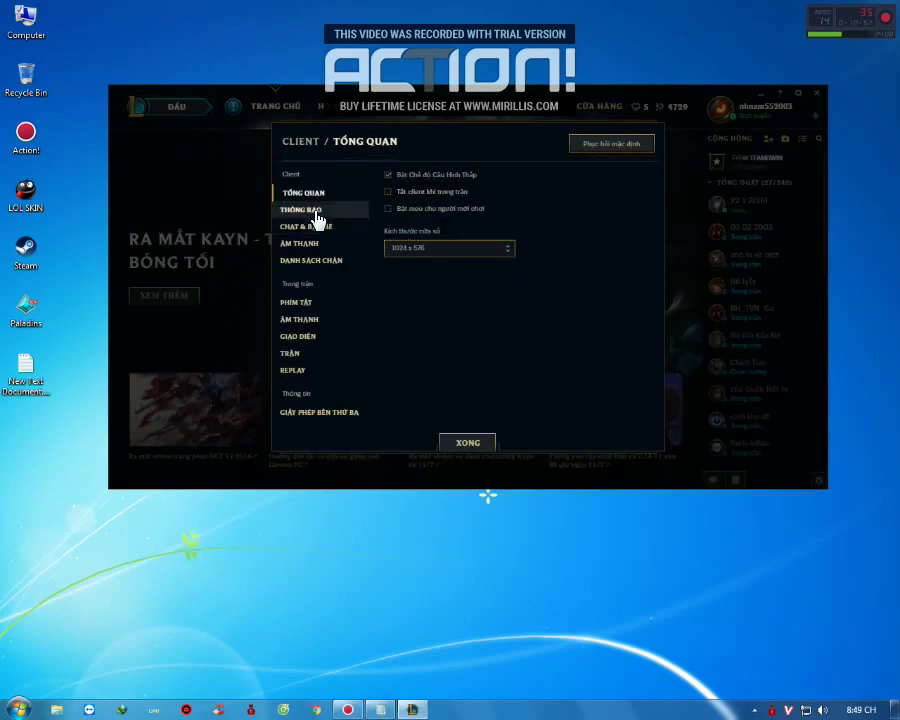
left_click(316, 213)
left_click(317, 231)
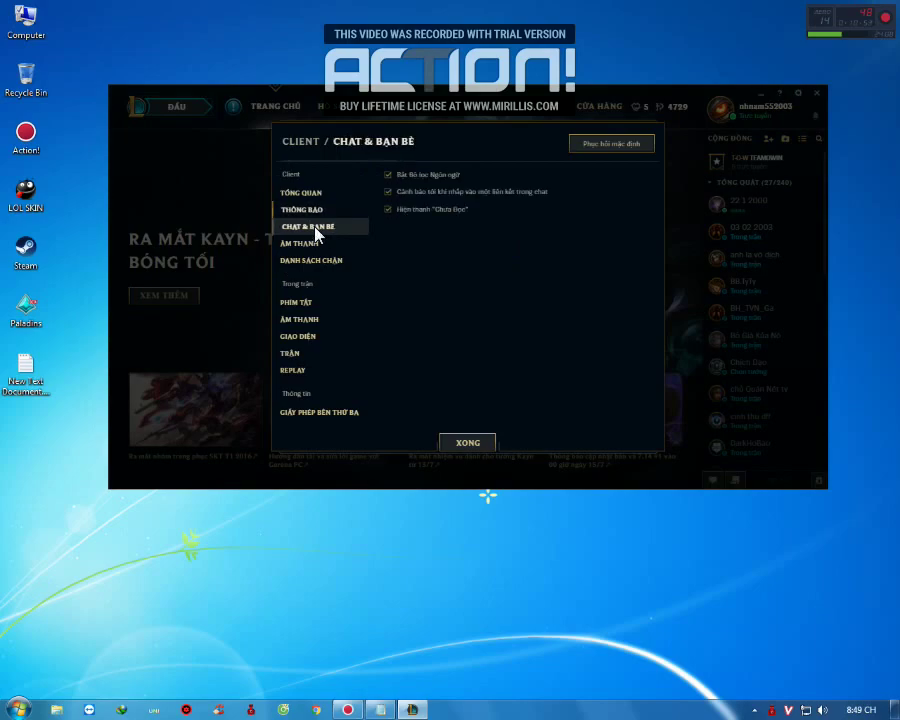
left_click(322, 245)
left_click(320, 247)
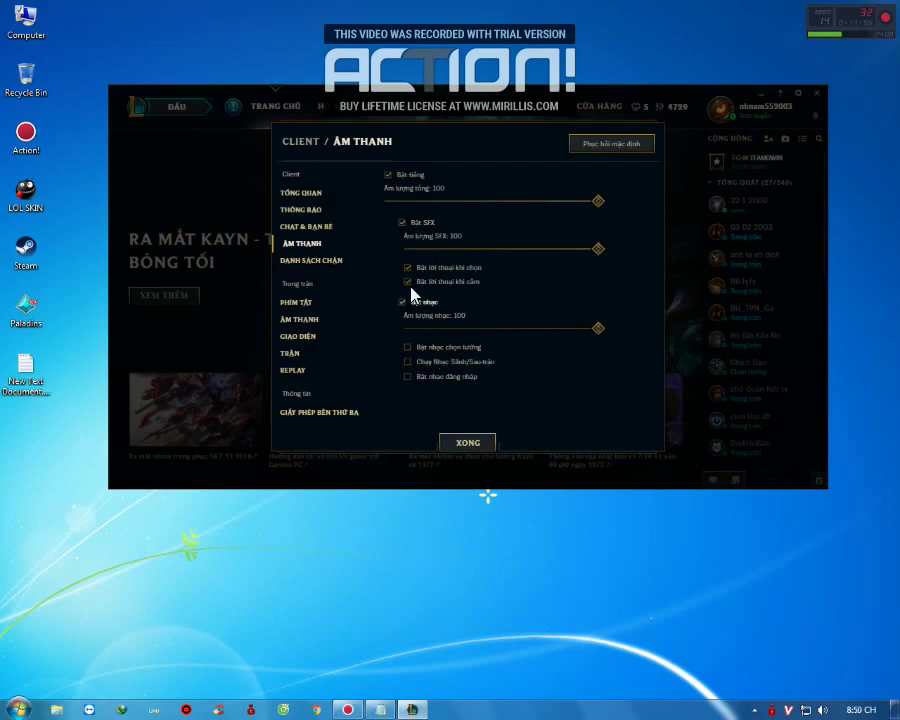
left_click(309, 306)
left_click(312, 320)
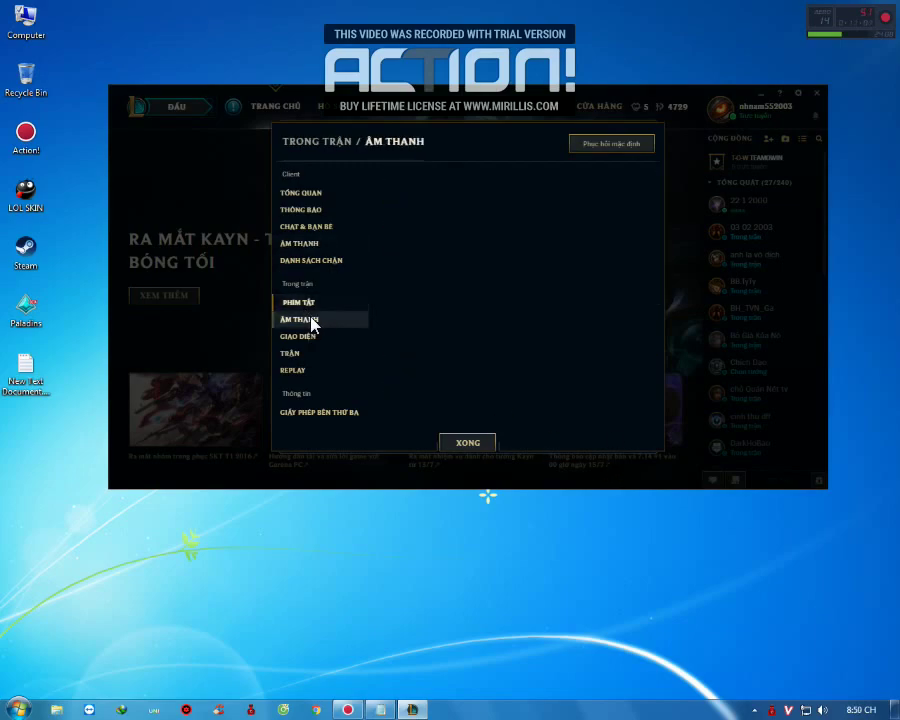
left_click(312, 337)
left_click(466, 443)
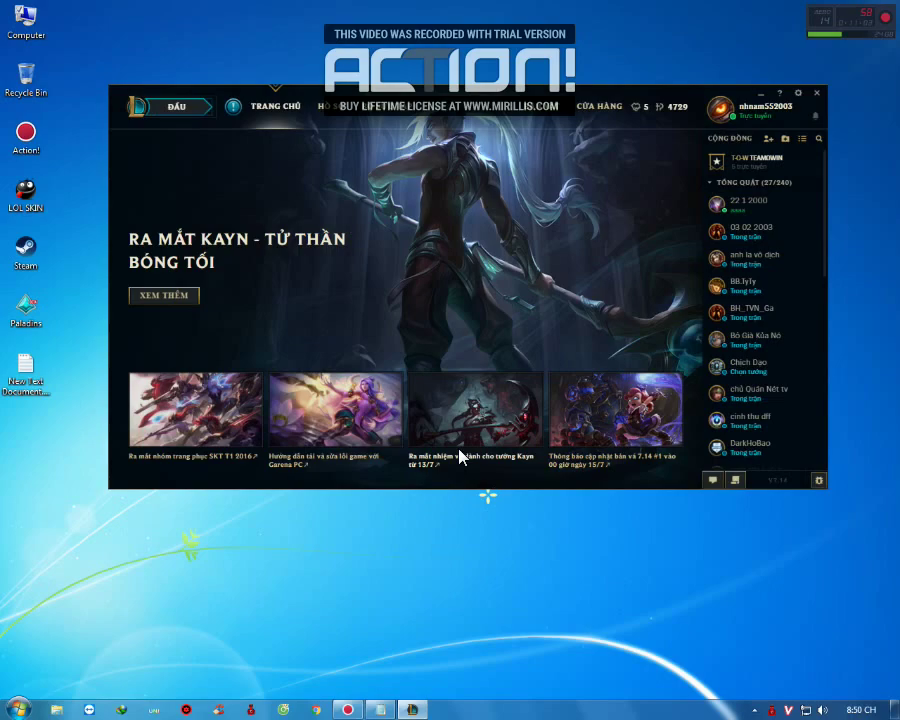
Return to the notes and add the line "Đó là những cách sẽ làm cho LM chạy mượt hơn và tăng tốc độ internet".
left_click(380, 709)
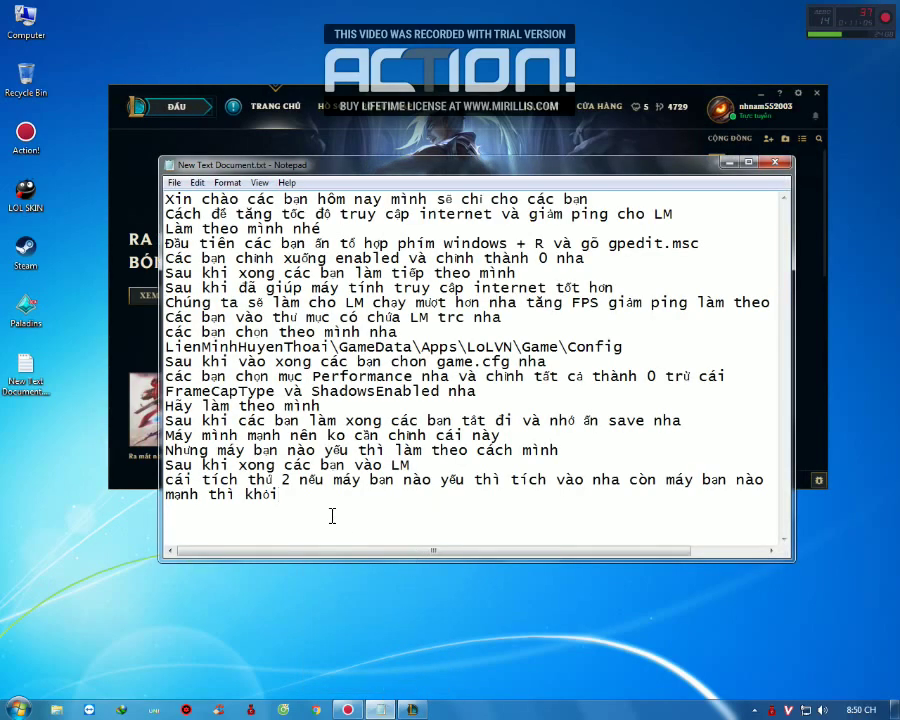
key("Return")
type("Đó là những cách s")
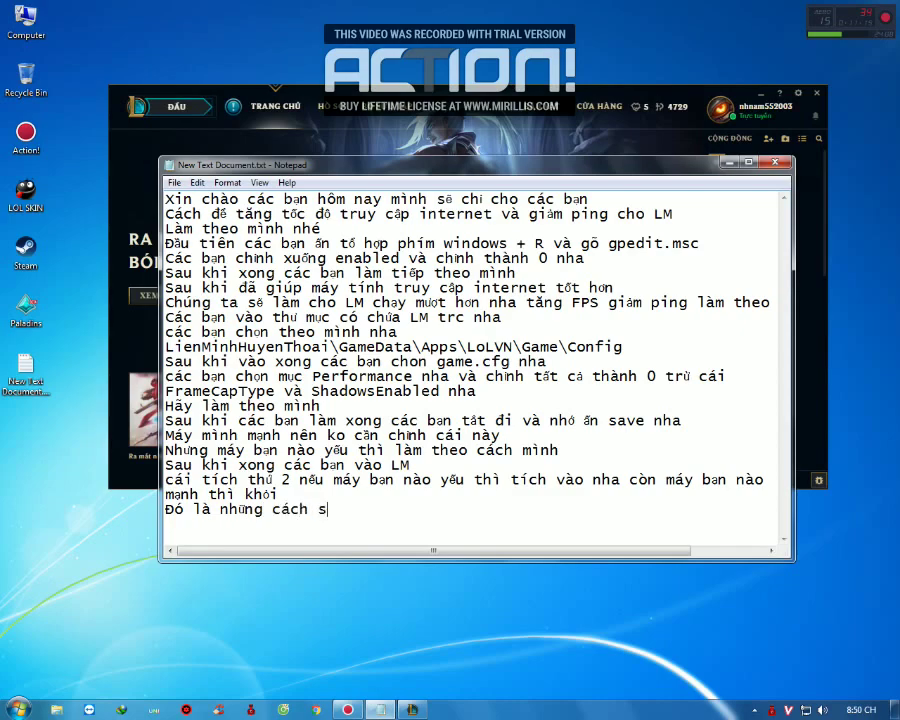
type("ẽ lam")
type(" cho LM")
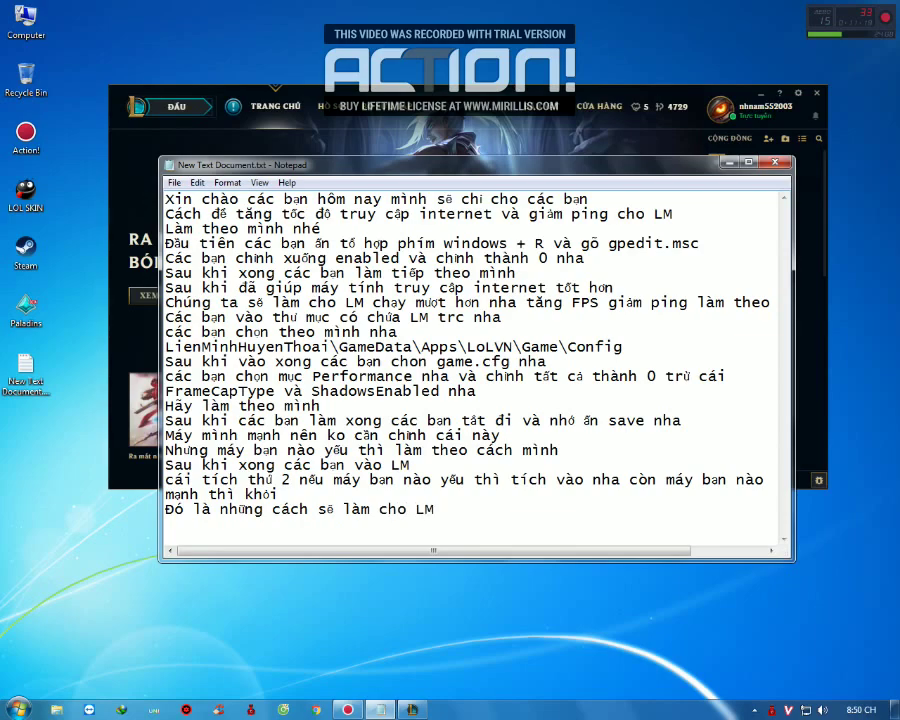
type(" chạy mượt hơn và ta")
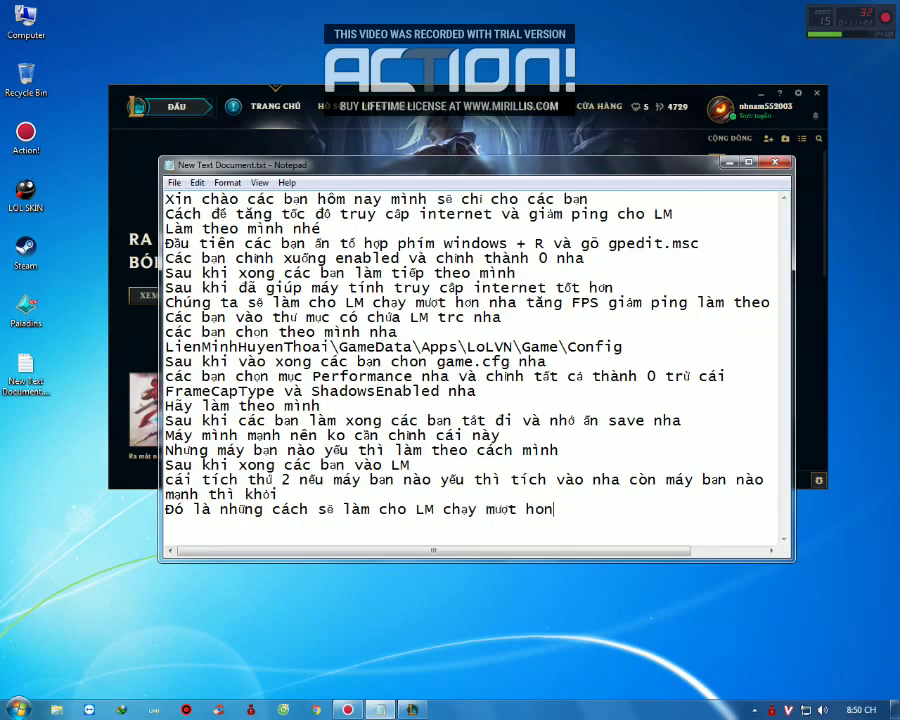
type("ăng ")
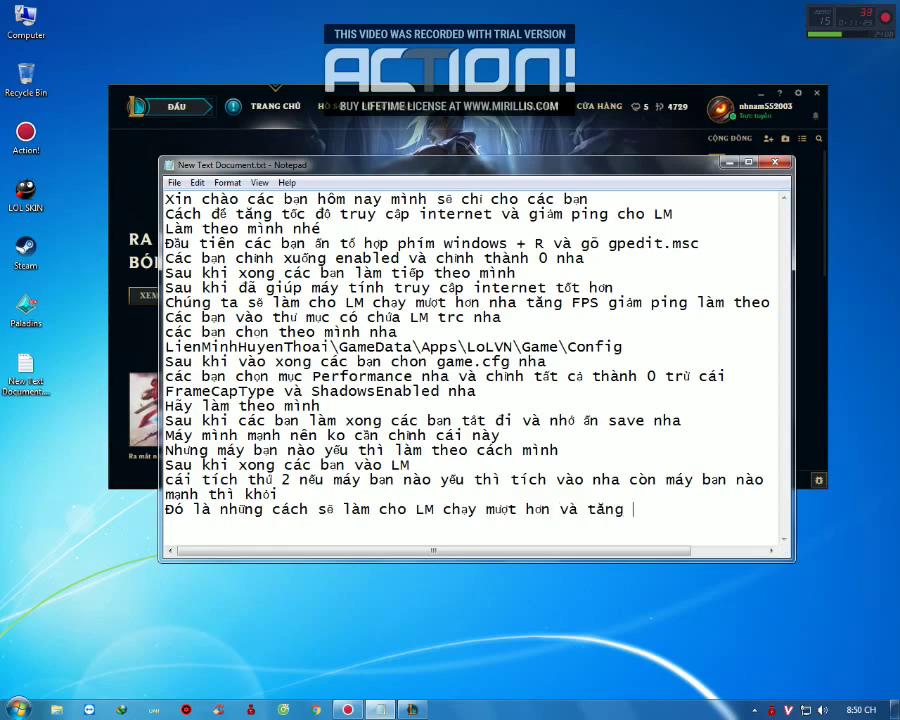
type("tốc đoj ")
type("inter")
type("n")
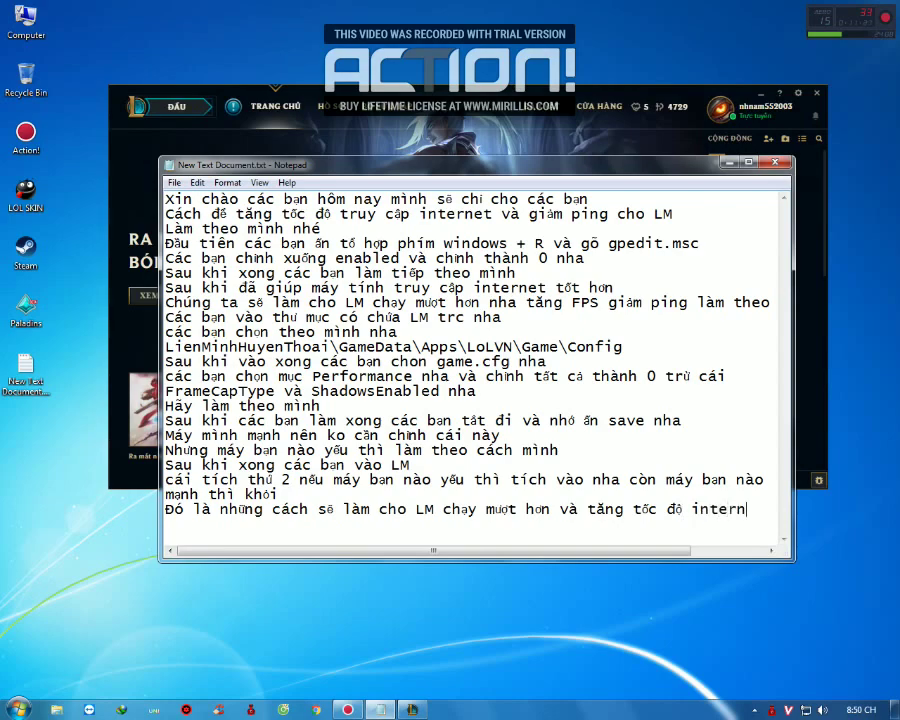
Finish "internet" and add the line "Nếu các bạn thấy hay hảy đăng kí kênh mình để có nhiều video mới hơn nha".
type("etNếu các bạn thấy hay hày đang")
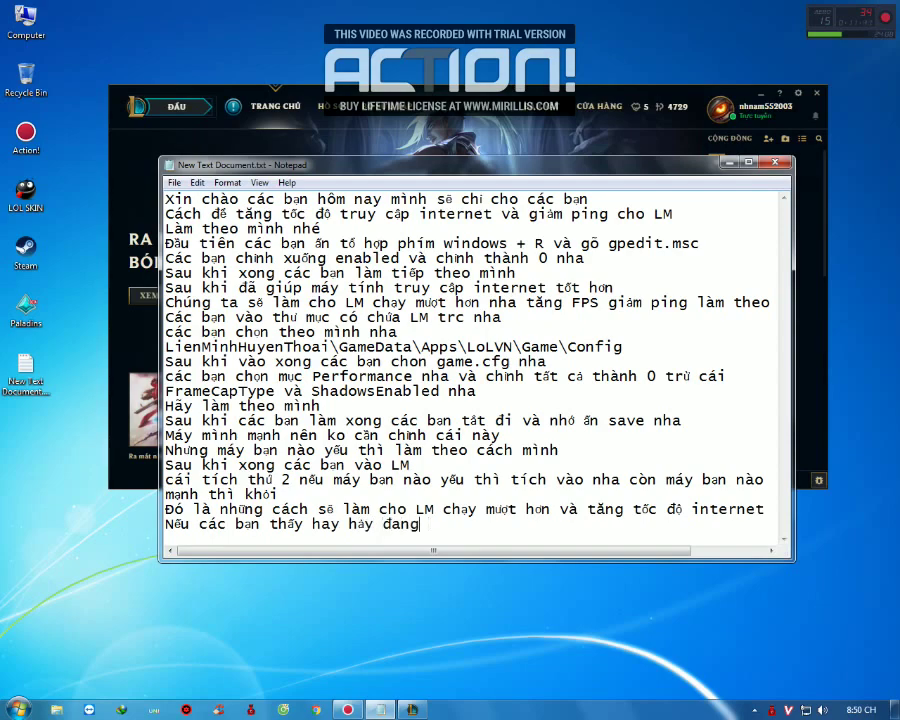
type("kí kenh mình")
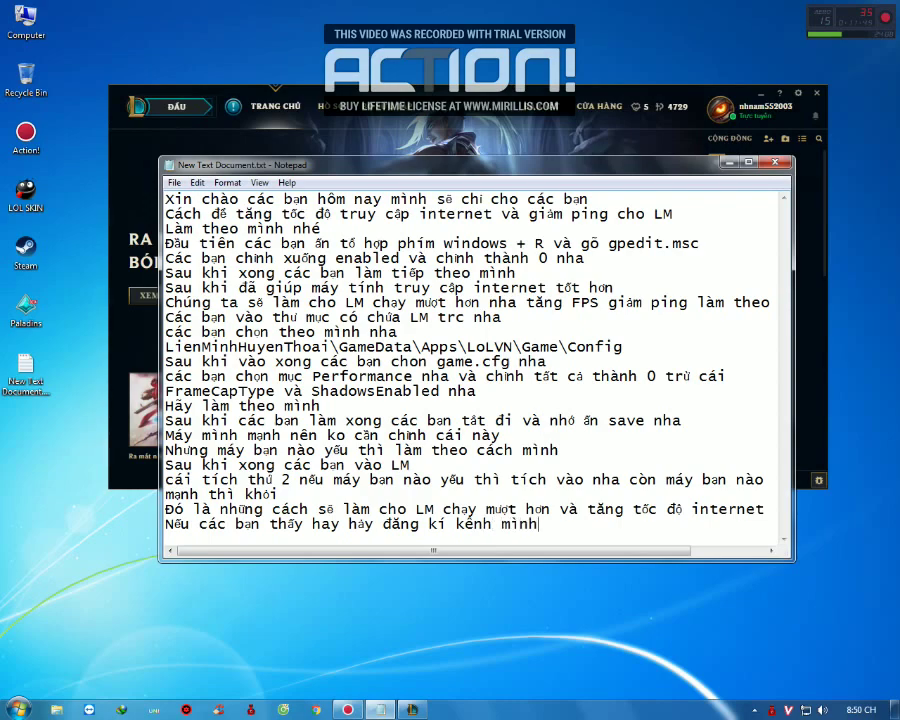
type(" để có nhiều v")
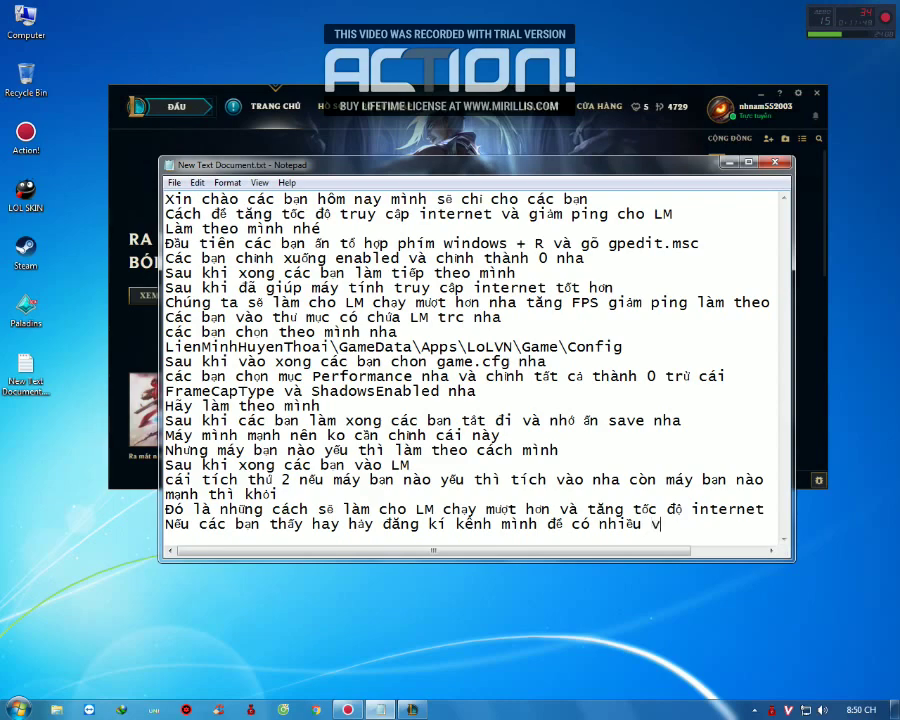
type("ideo mới hơn")
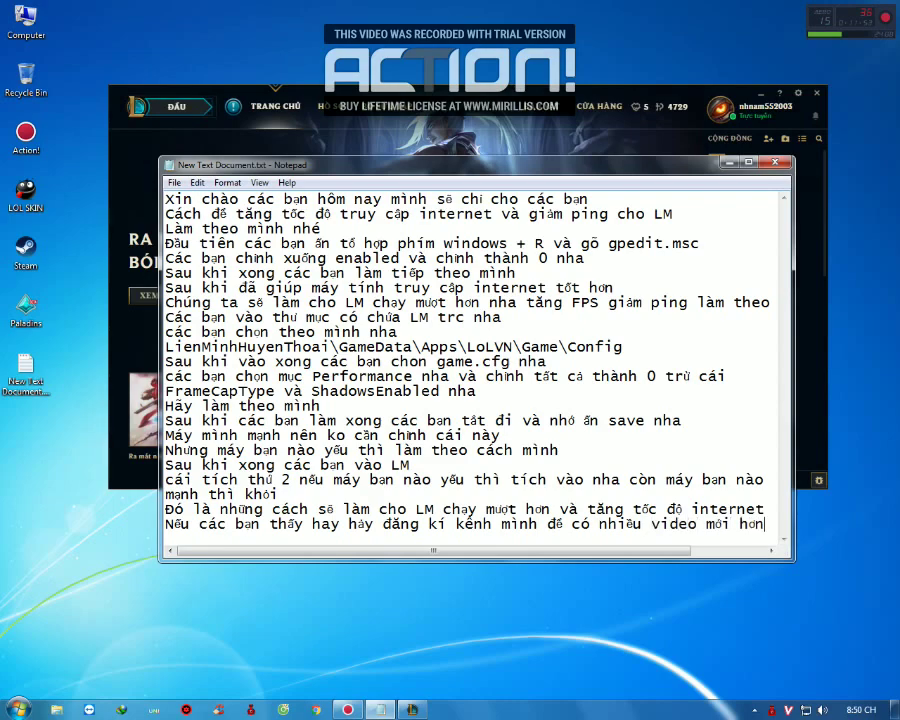
key("Return")
type("nha")
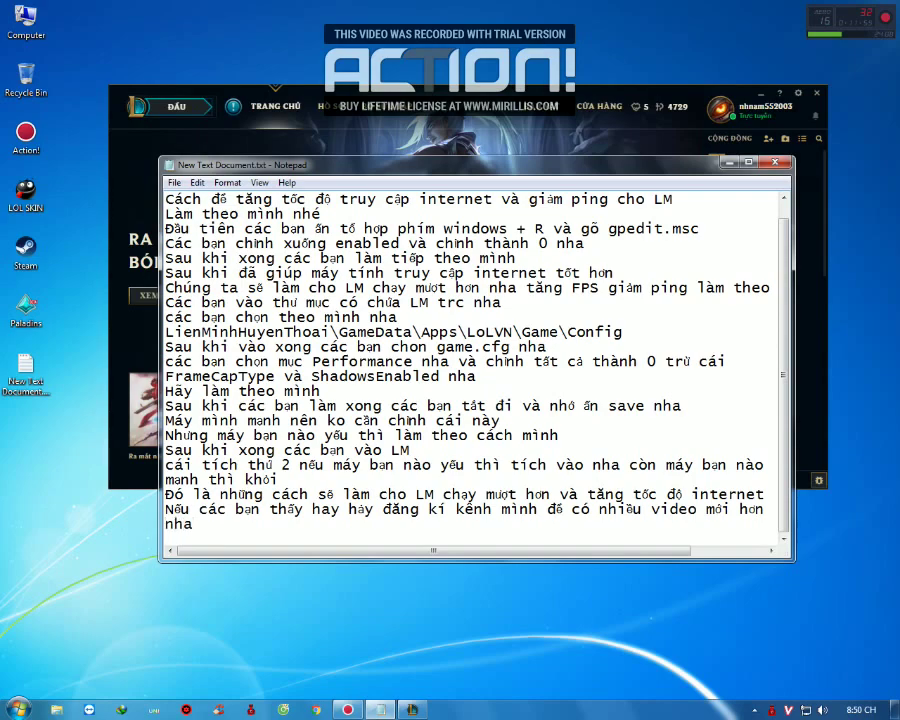
Add the closing line "Xin chào các bạn" at the end of the notes.
key("Return")
type("X")
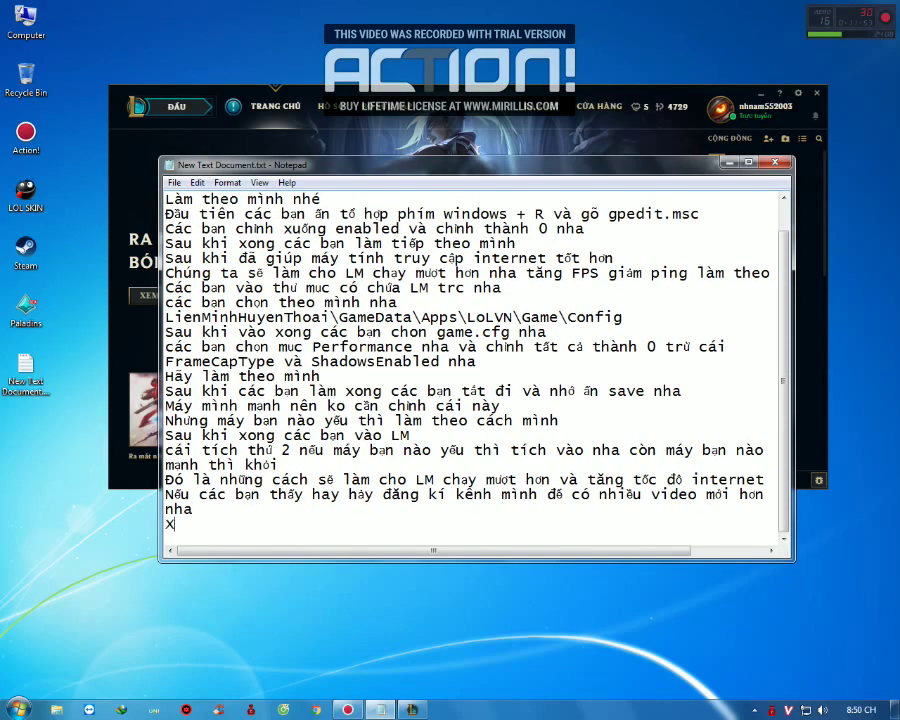
type("in chaop2 cac")
key("BackSpace")
key("BackSpace")
key("BackSpace")
key("BackSpace")
key("BackSpace")
key("BackSpace")
type("các bạn")
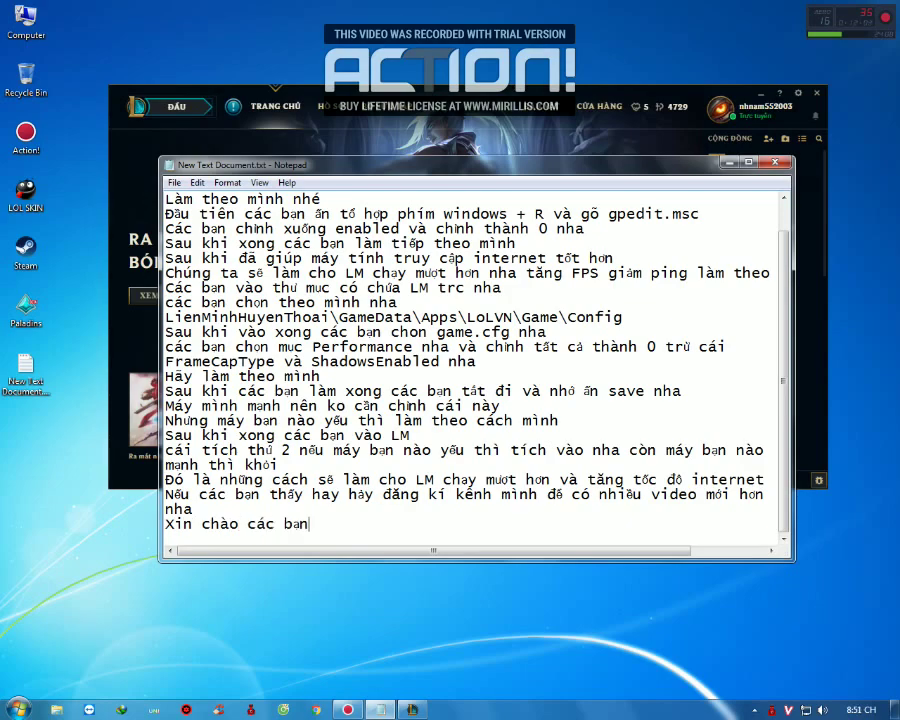